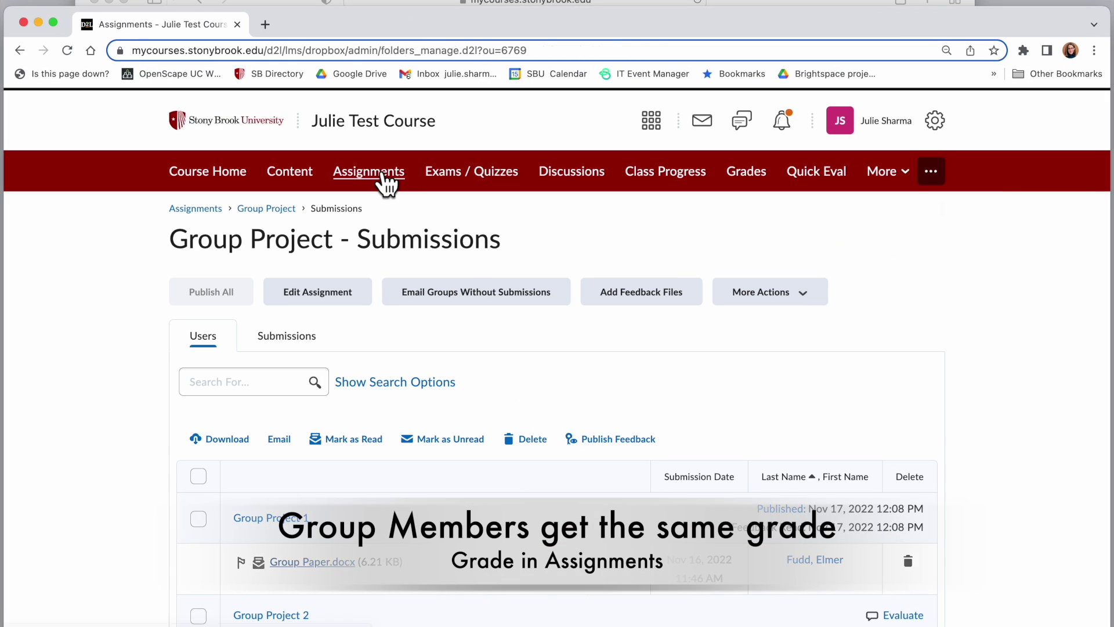
Step: From Assignments, view Group Project submissions and open Group Project 1's Group Paper.docx
left_click(381, 175)
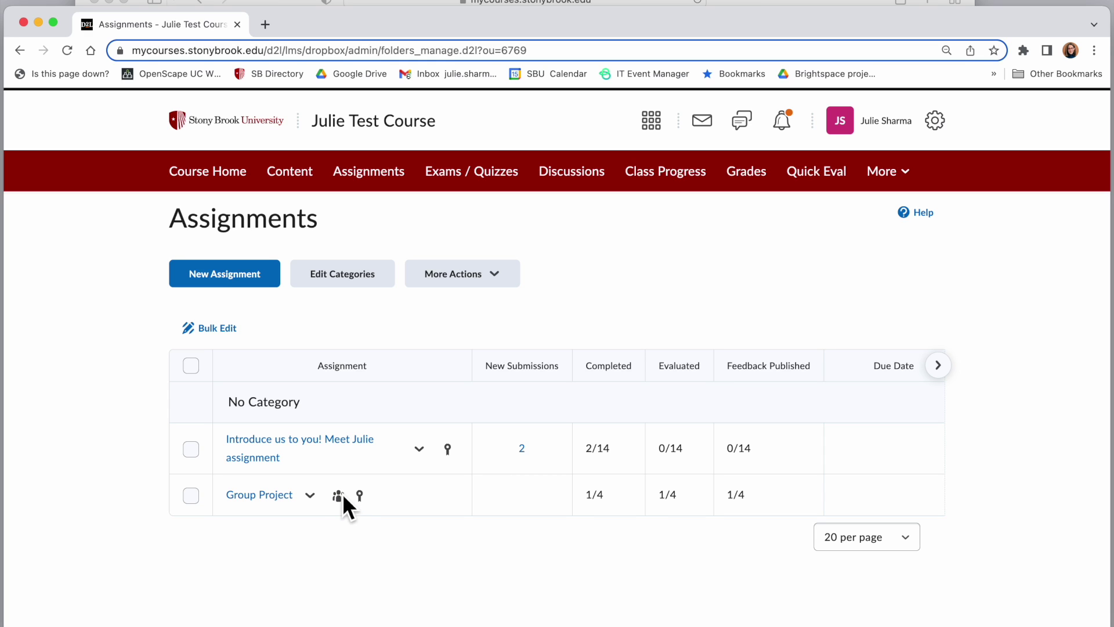
left_click(310, 495)
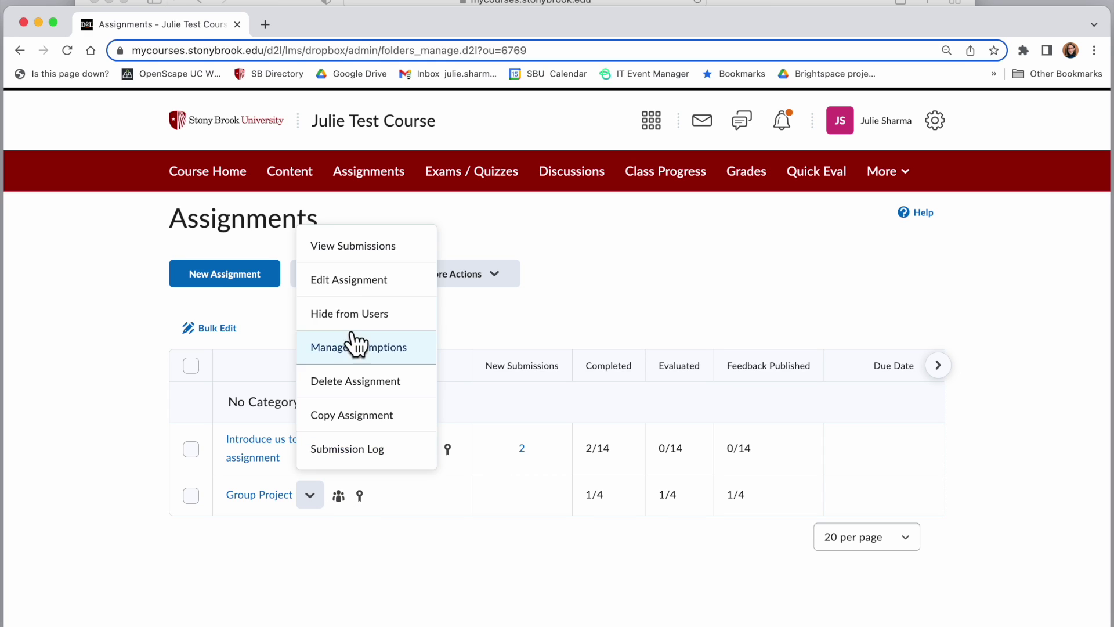
left_click(366, 250)
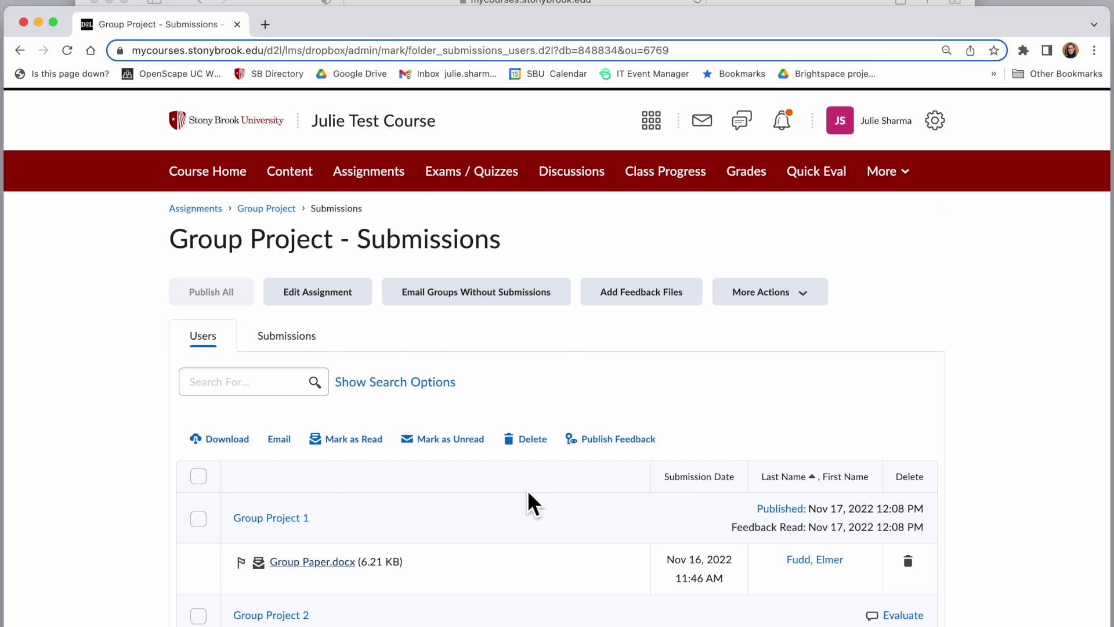
left_click(312, 470)
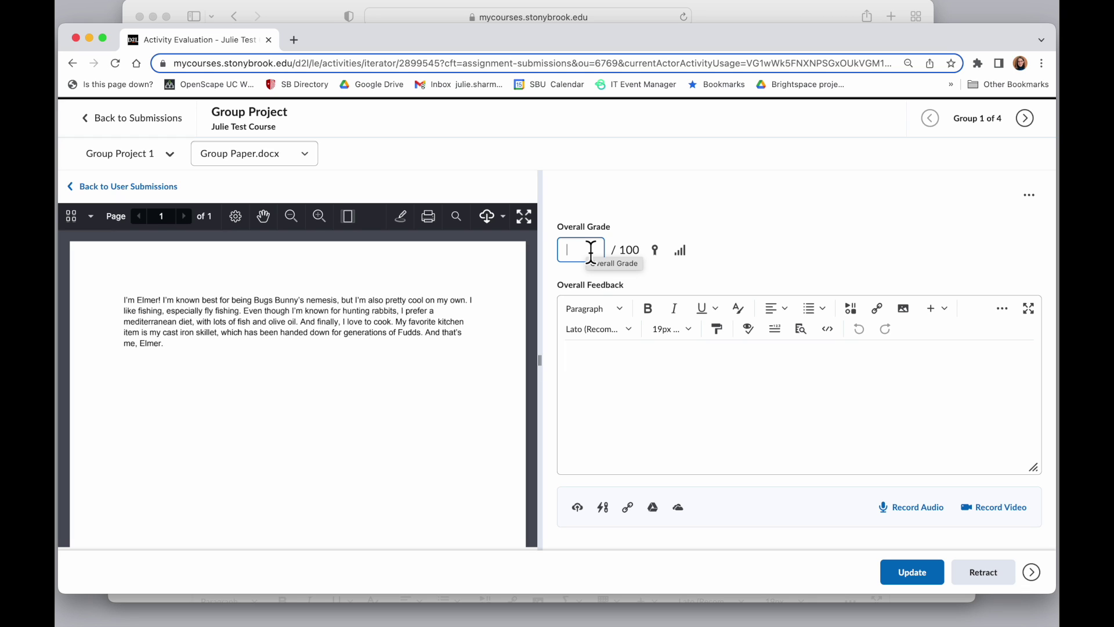
Step: Enter 90 and the 'Great job! (feedback from assignments tool)' feedback, then update
type("90")
left_click(640, 384)
type("Great job")
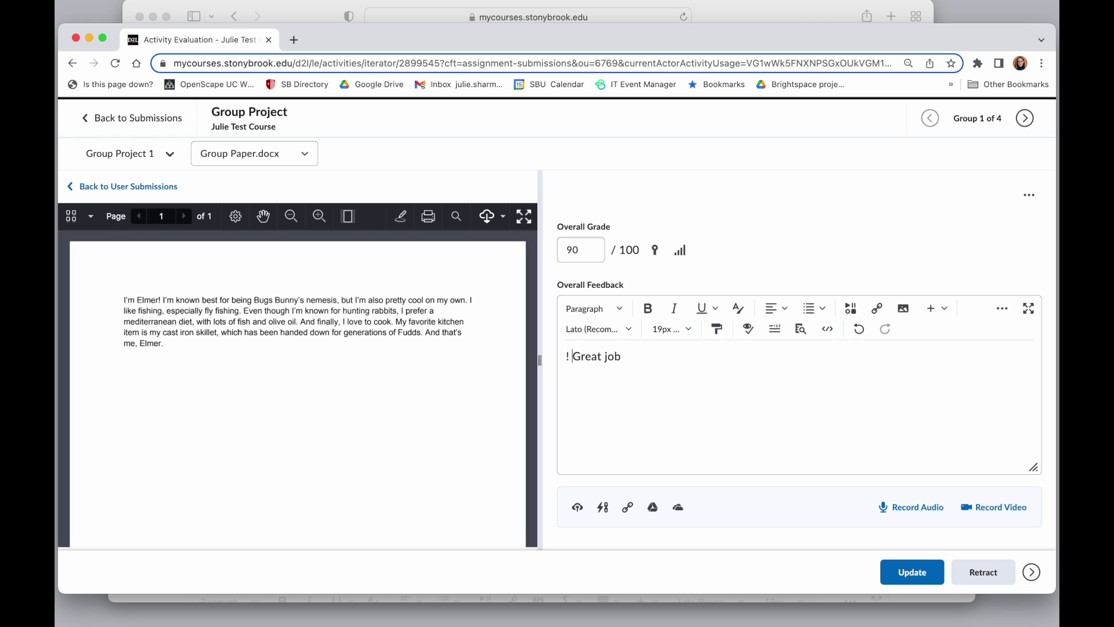
type("! (feedback from assignments tool)")
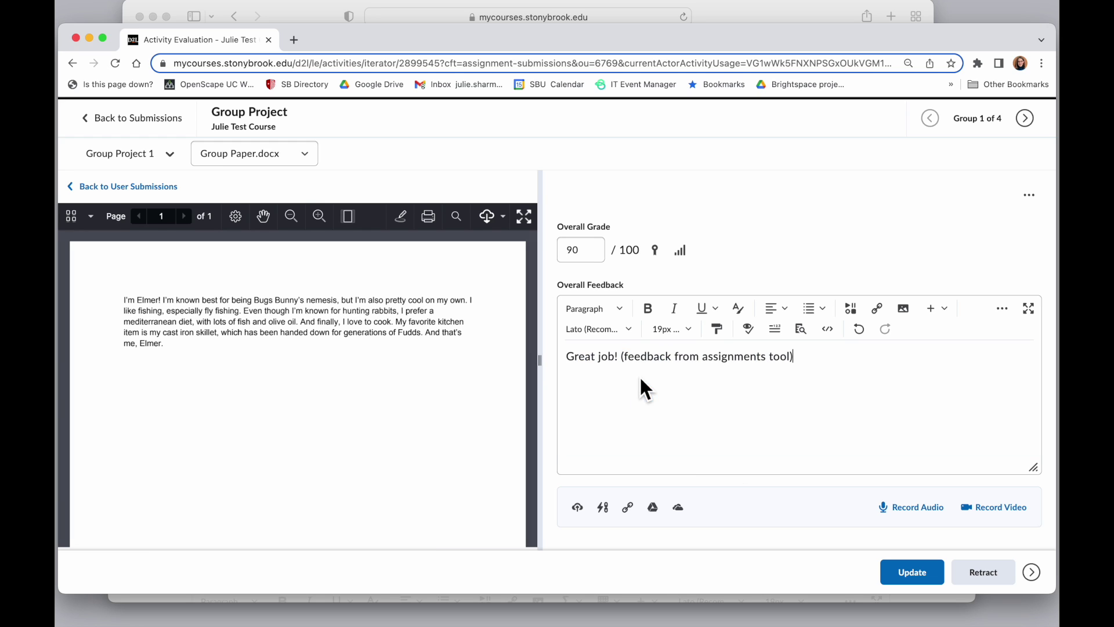
left_click(625, 365)
left_click(826, 380)
left_click(912, 574)
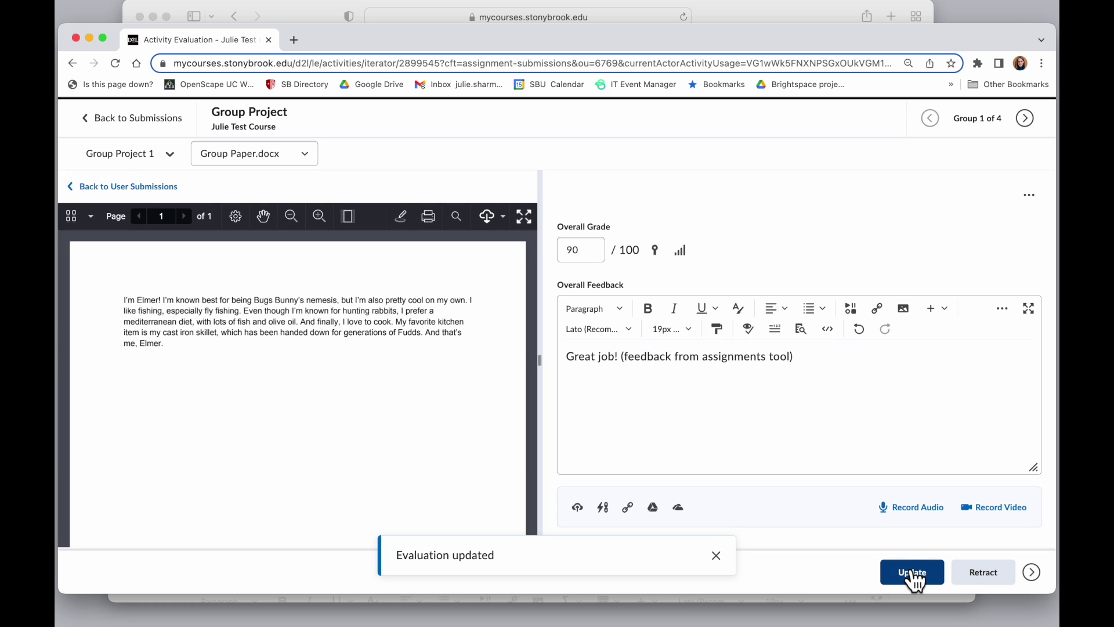
left_click(145, 119)
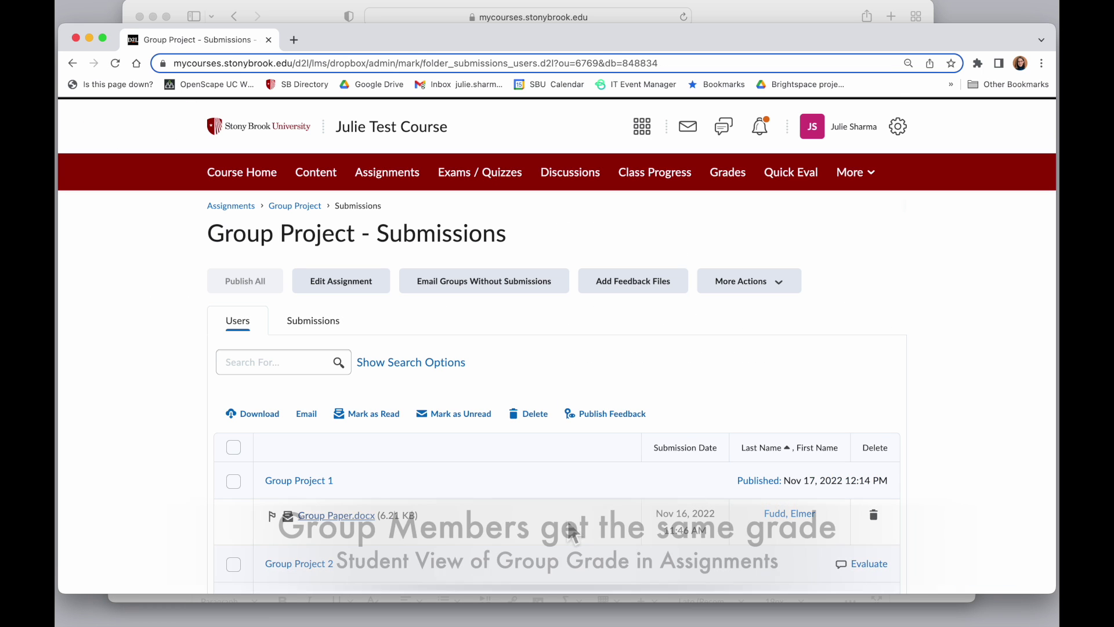
Step: On the student's Safari Grades page, confirm Group Project shows 90 % with feedback
left_click(714, 11)
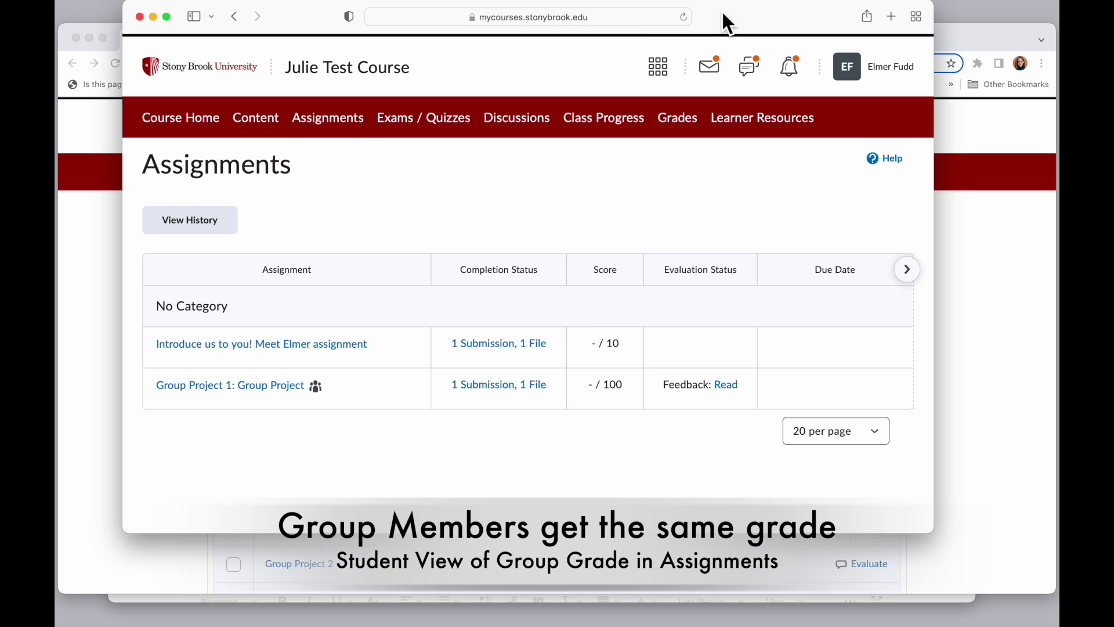
left_click(311, 121)
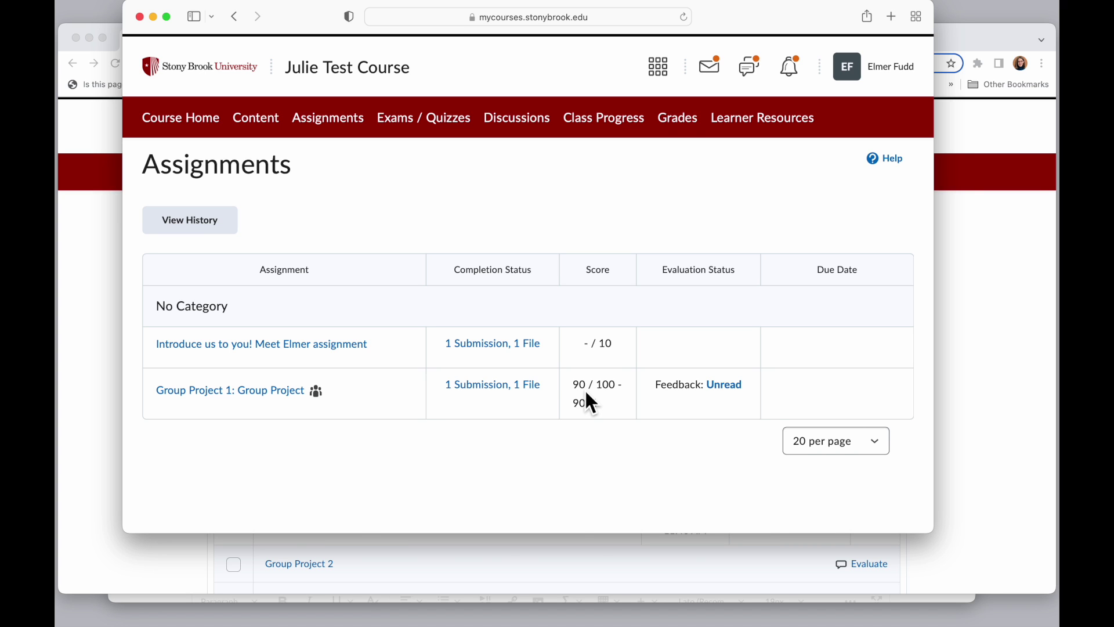
left_click(683, 123)
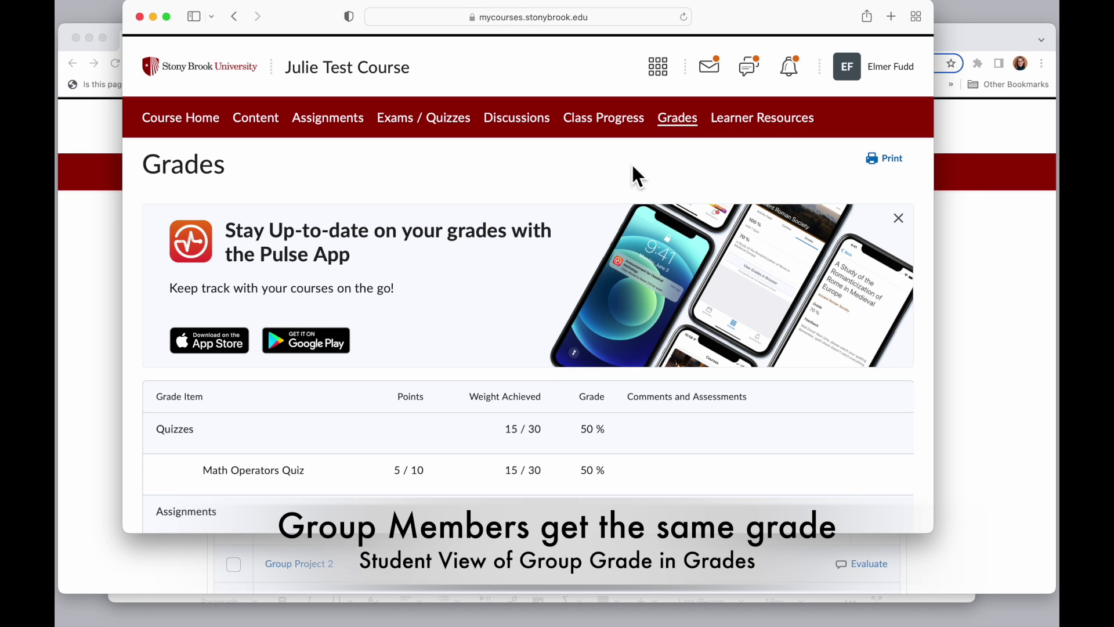
scroll(549, 357, "down", 5)
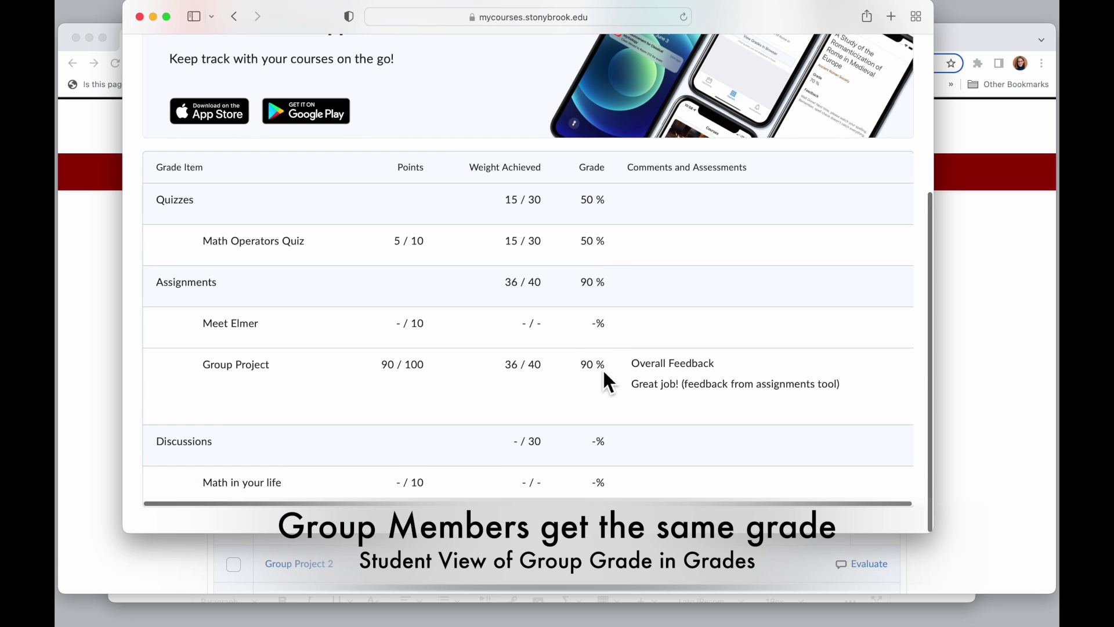
left_click(588, 370)
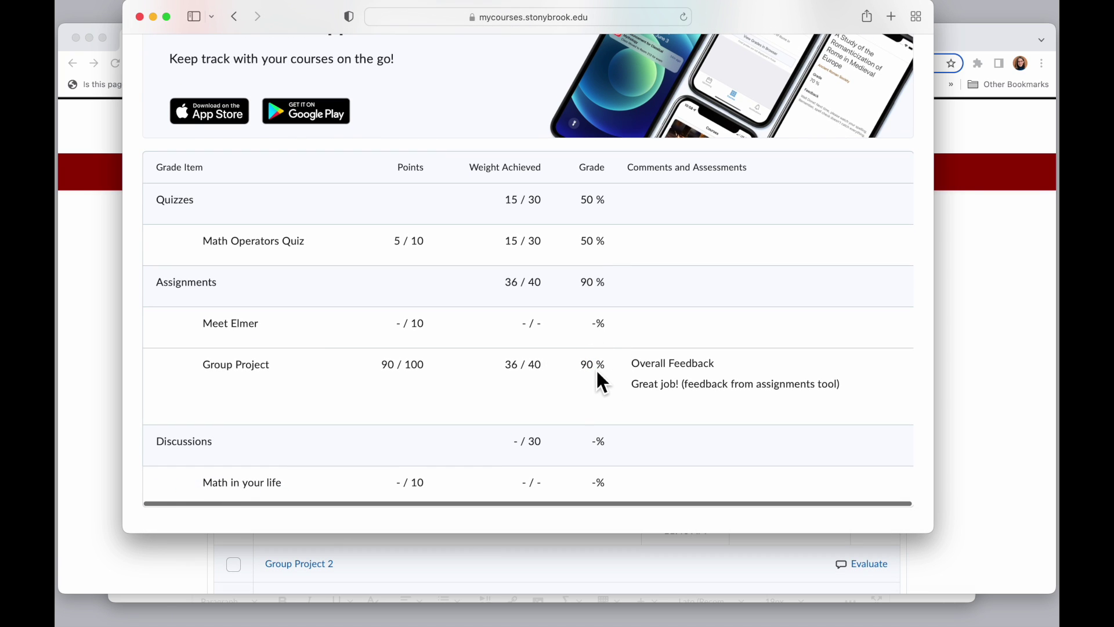
key("super+Tab")
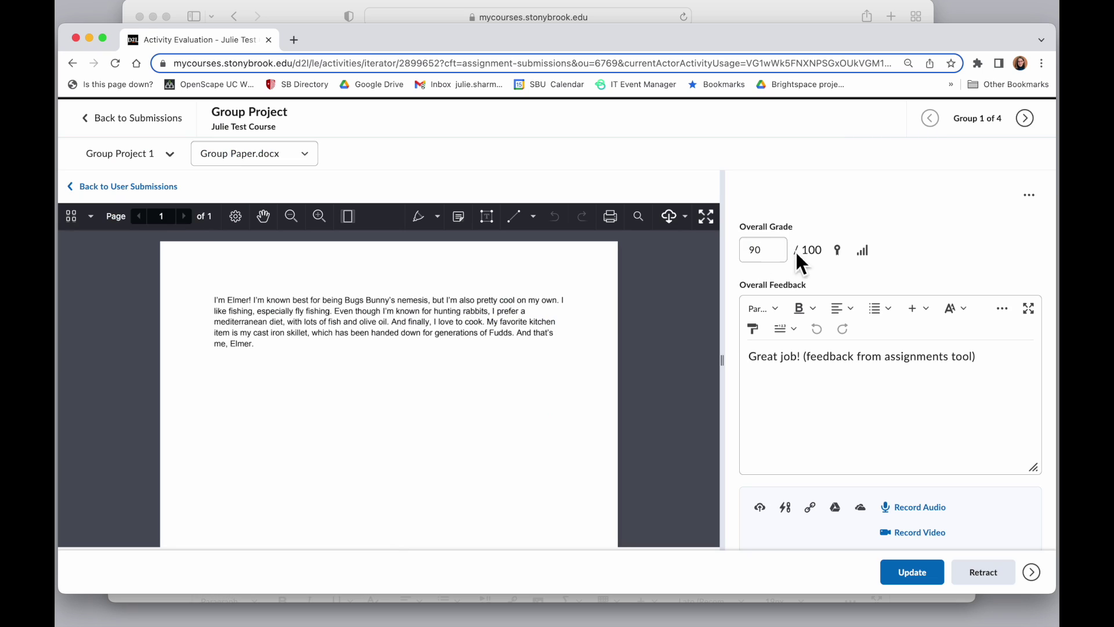
Step: Delete the 90 overall grade, update the evaluation, and go back to submissions
left_click(754, 255)
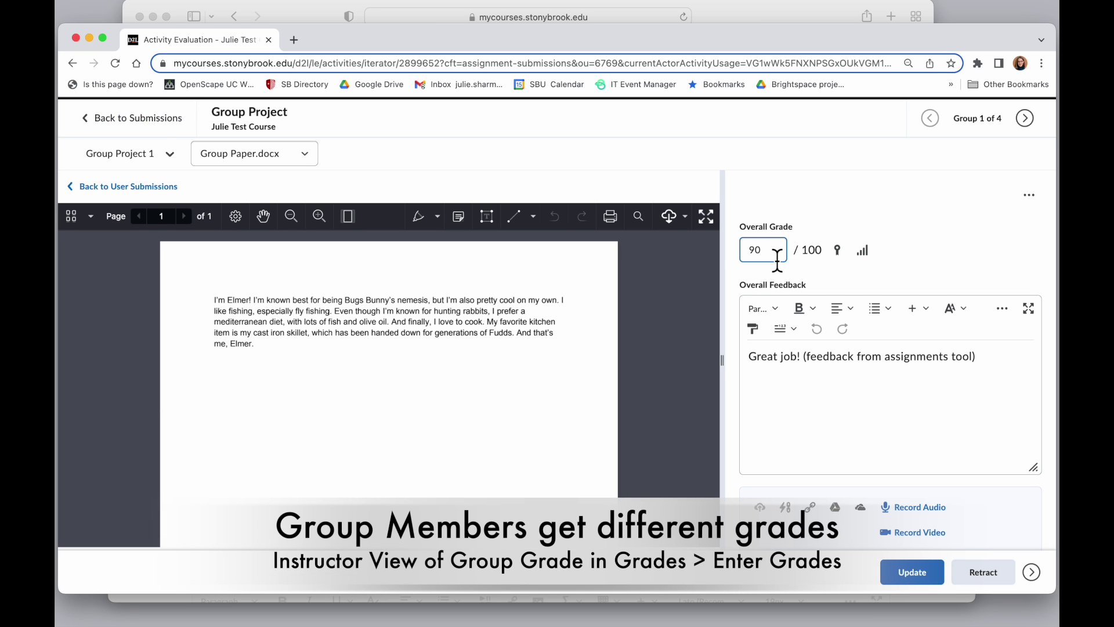
key("BackSpace")
key("BackSpace")
left_click(912, 575)
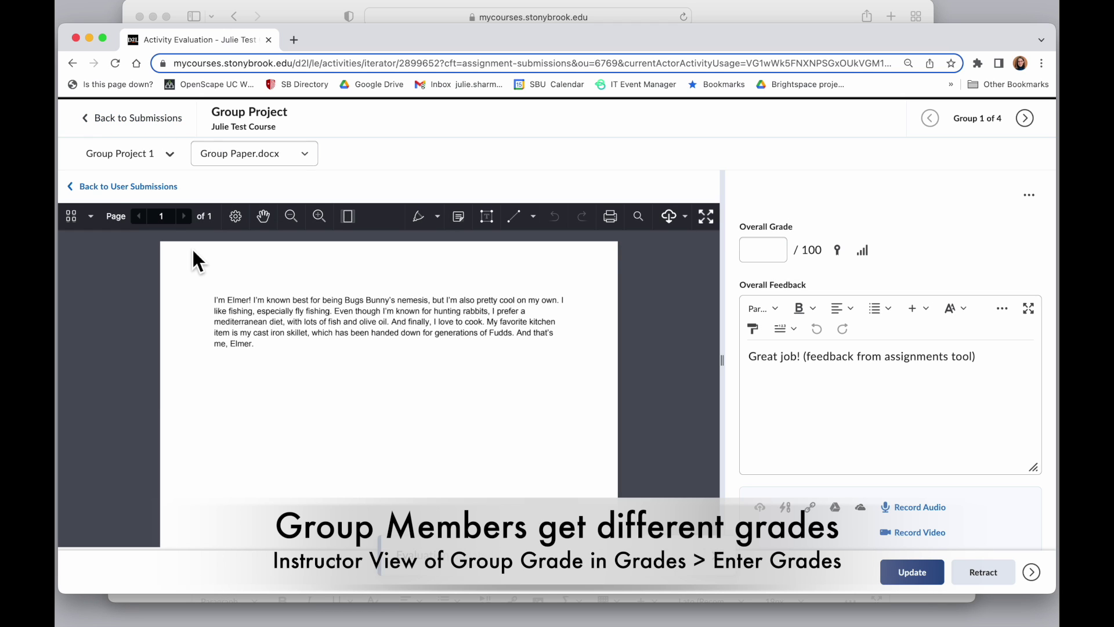
left_click(121, 127)
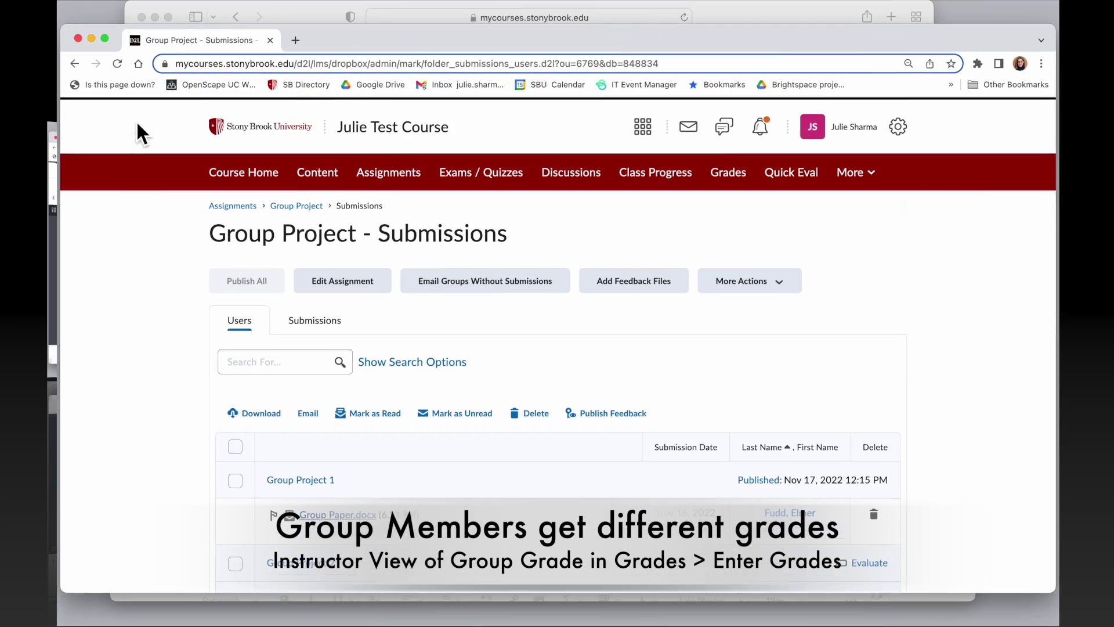
Step: In Enter Grades, view the gradebook by groups filtered to Group Project 1
left_click(729, 184)
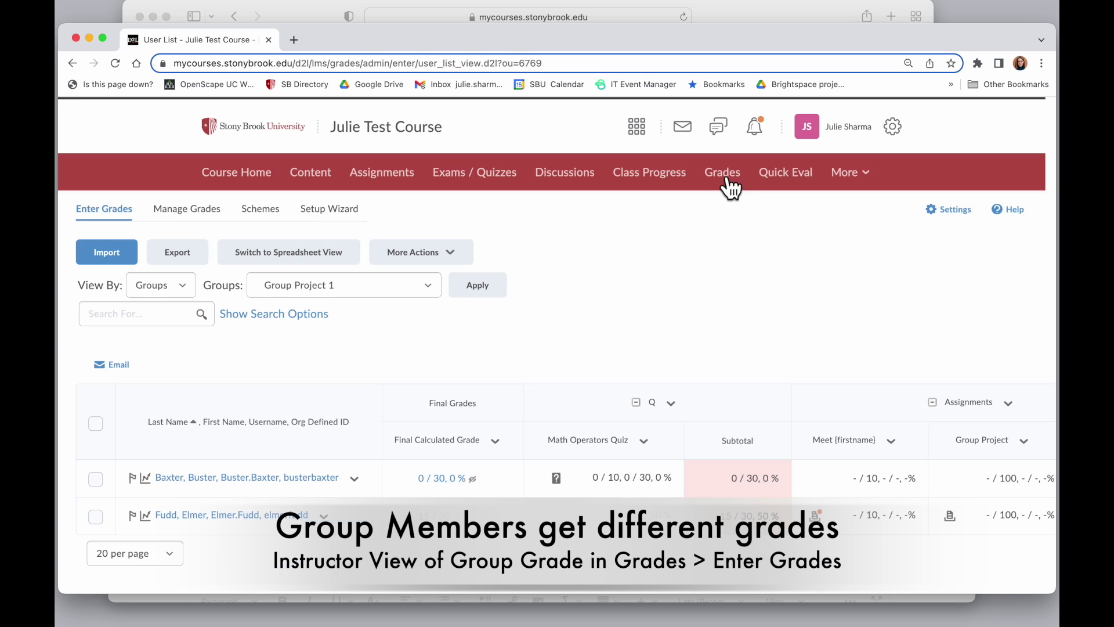
left_click(104, 223)
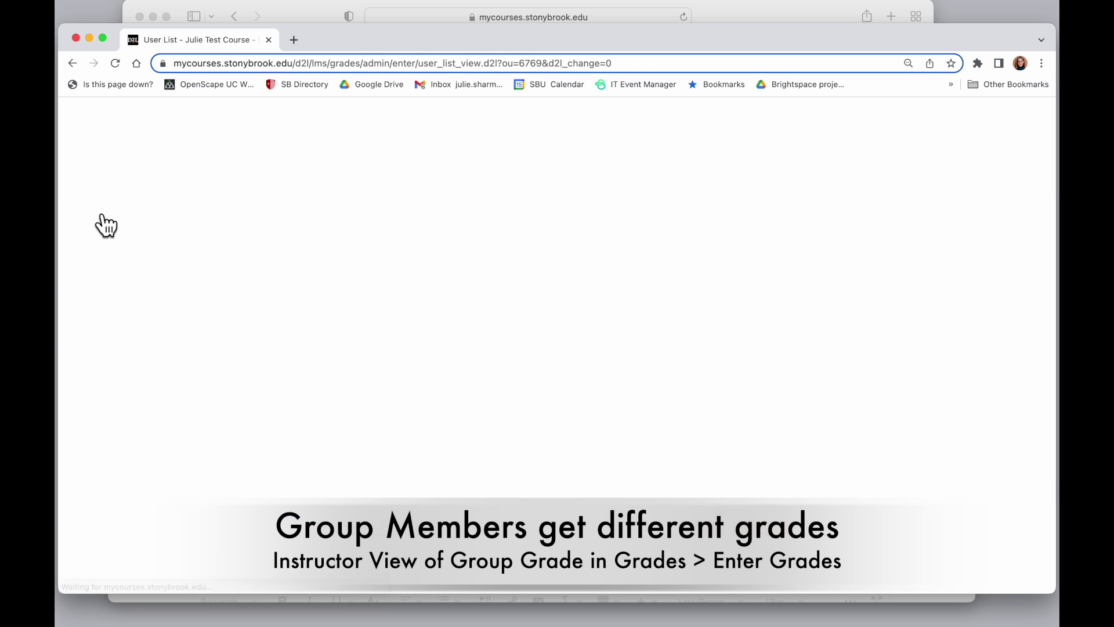
left_click(174, 286)
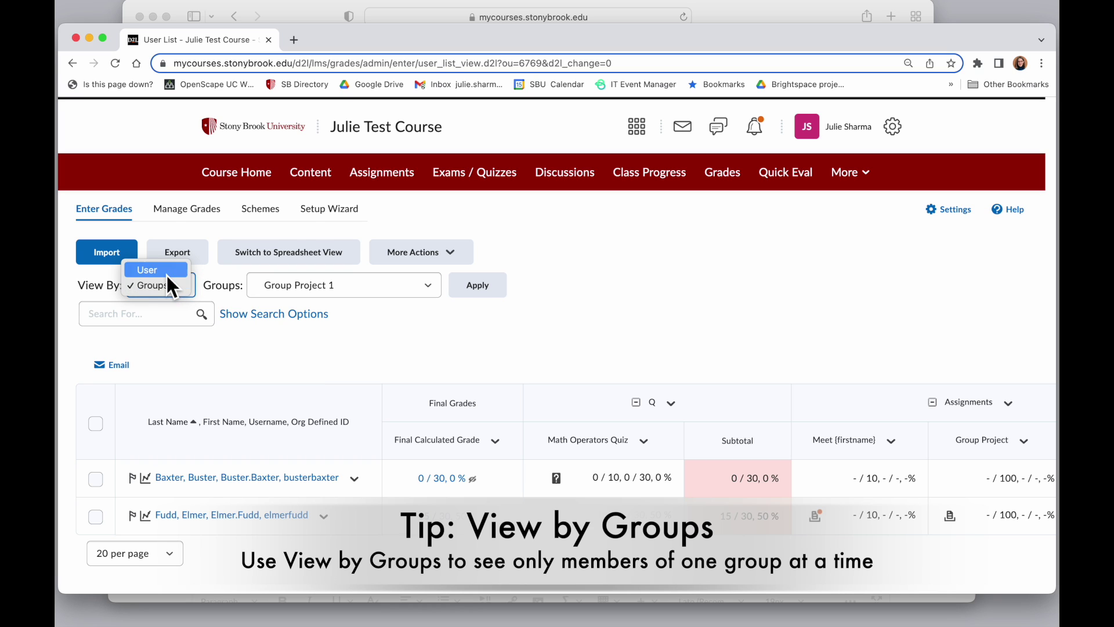
left_click(166, 271)
left_click(175, 284)
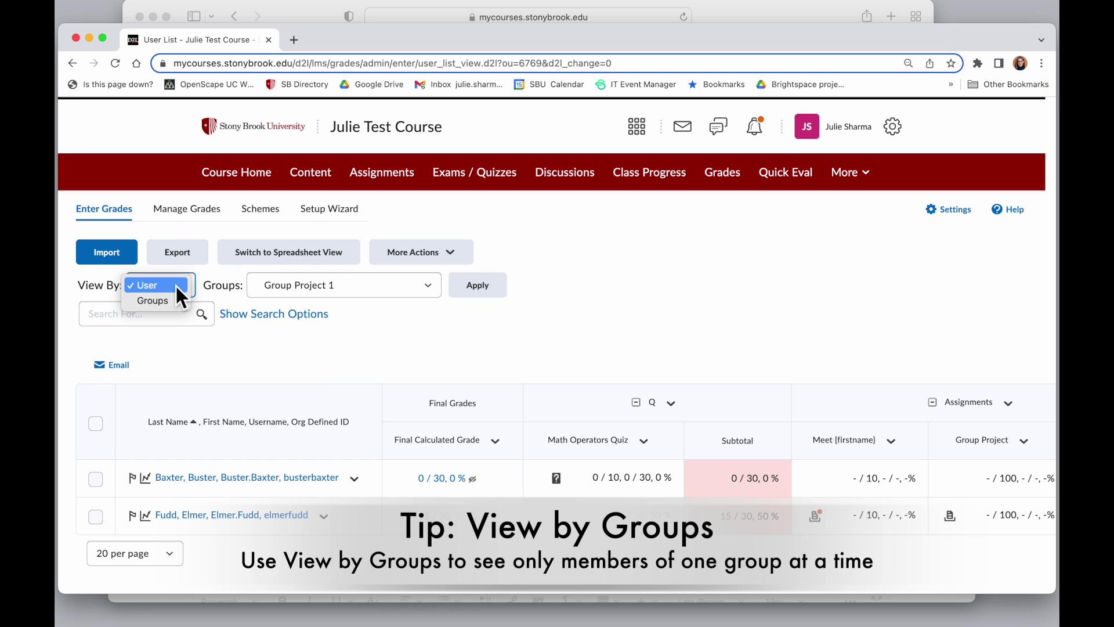
left_click(168, 301)
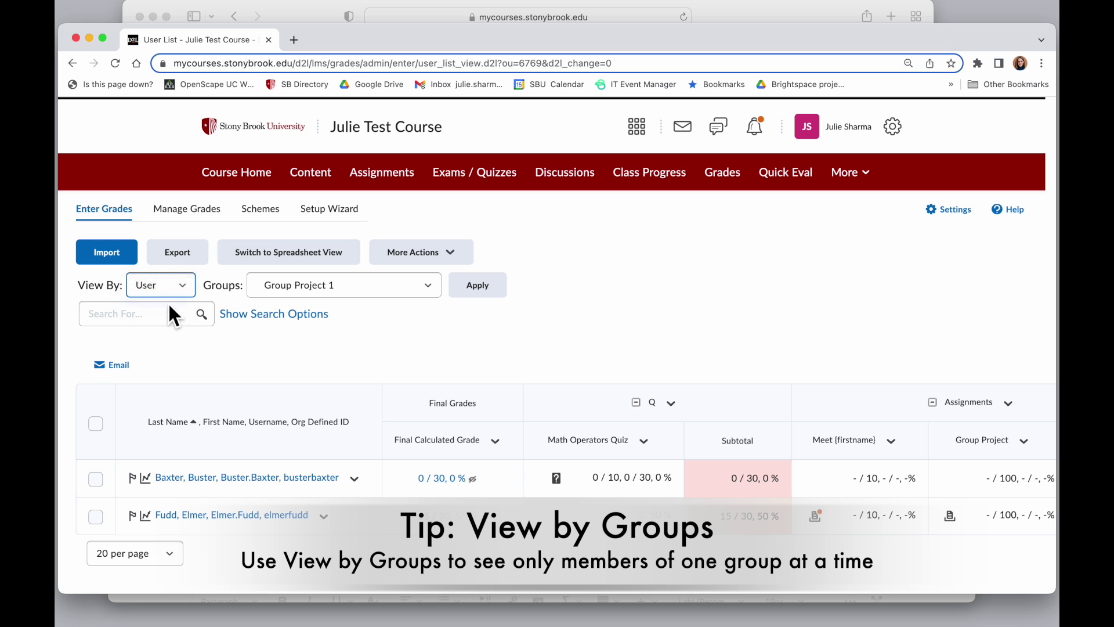
left_click(423, 281)
left_click(382, 290)
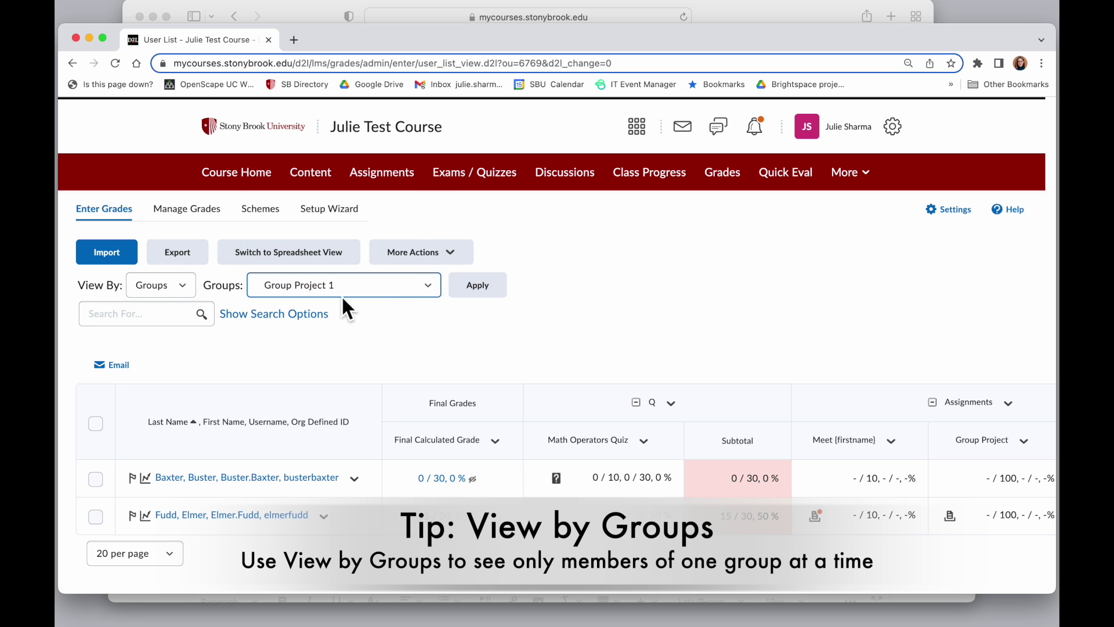
left_click(481, 295)
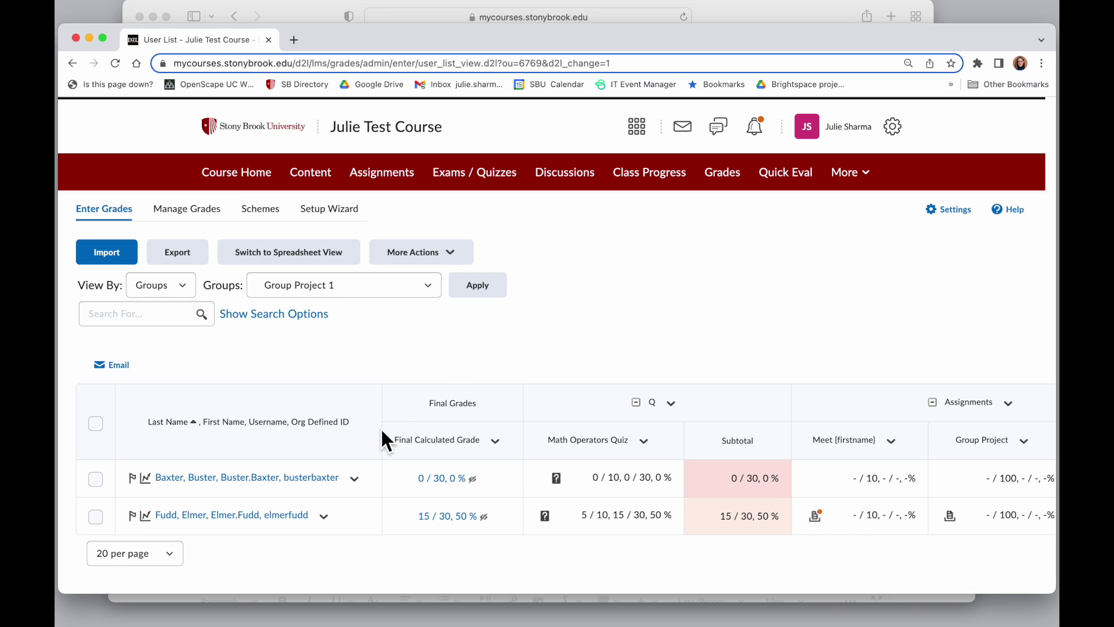
Step: Open grade entry for the Group Project column
scroll(576, 485, "right", 5)
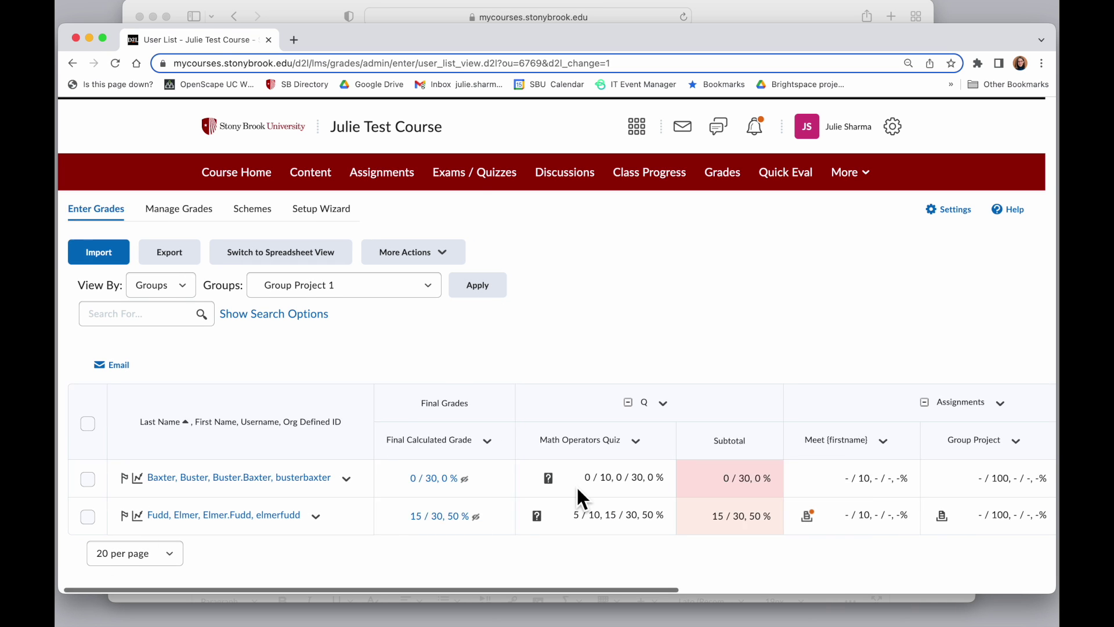
scroll(577, 485, "right", 5)
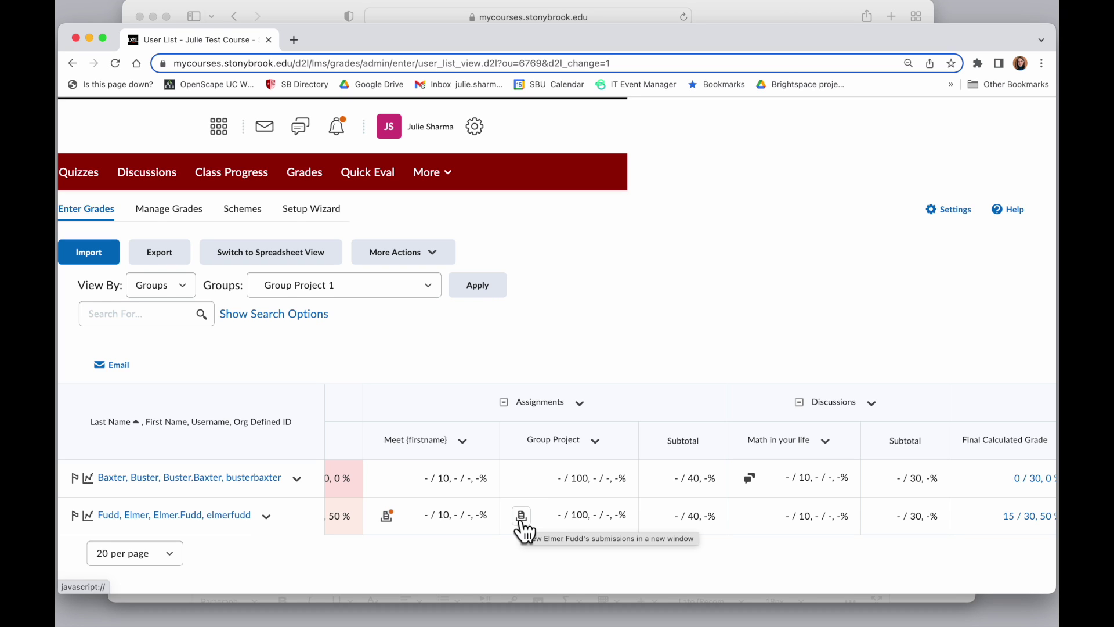
left_click(595, 443)
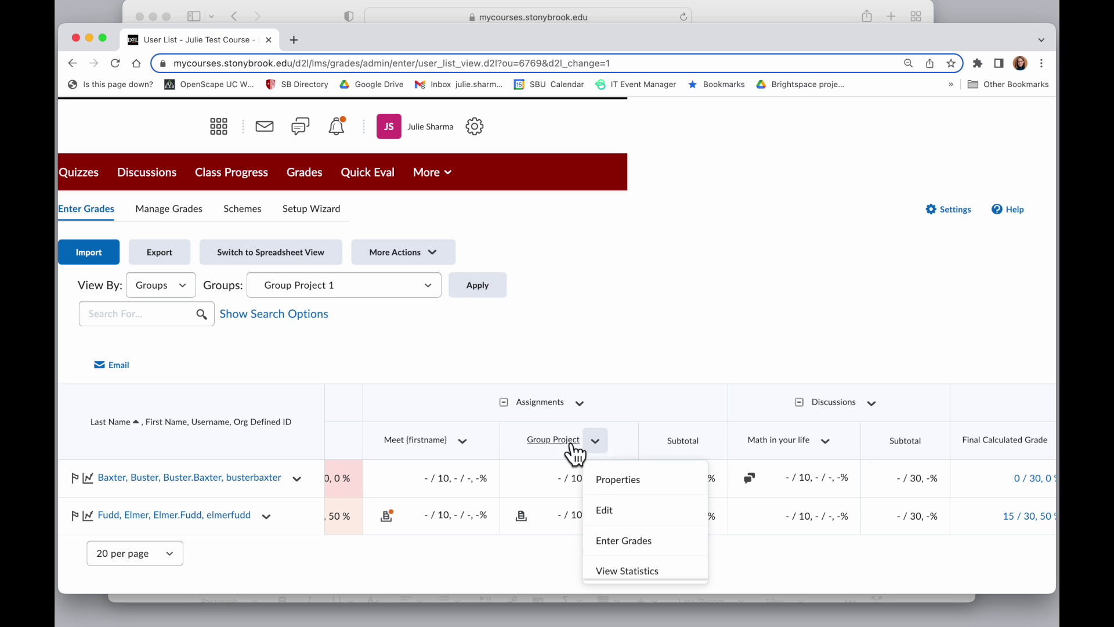
left_click(637, 542)
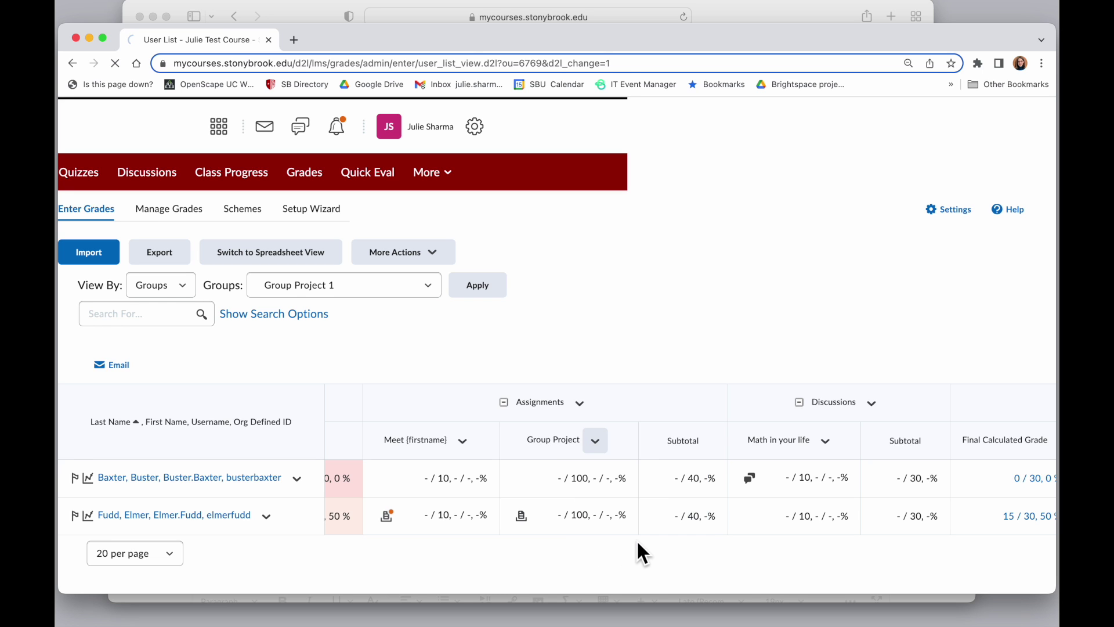
scroll(573, 425, "down", 2)
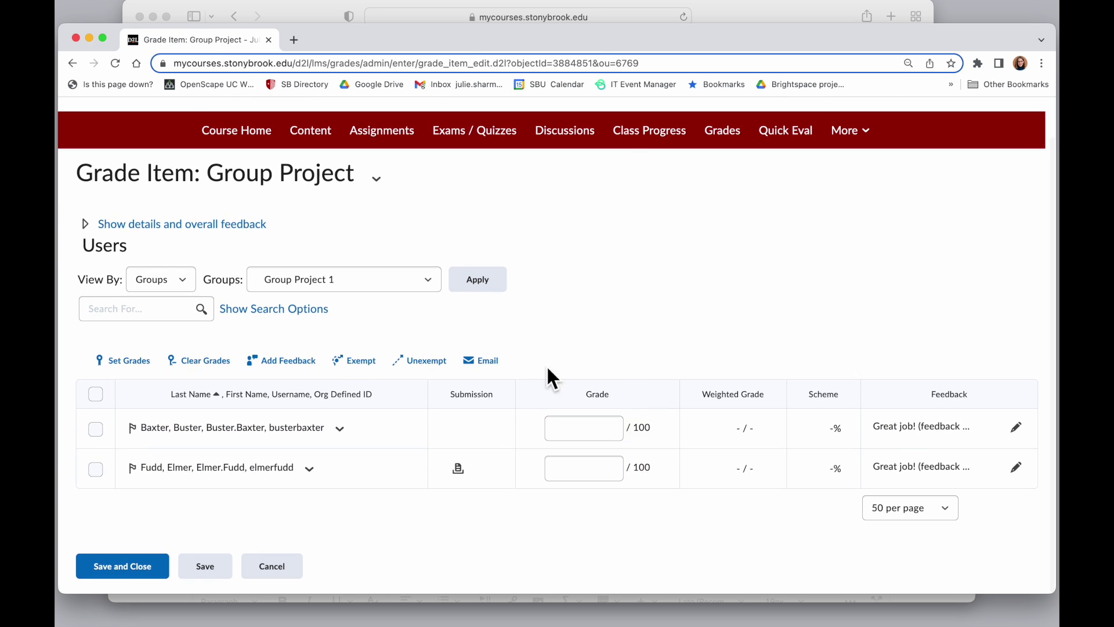
Step: Append 'Great slides!' on a new line to the first member's feedback and save
left_click(596, 431)
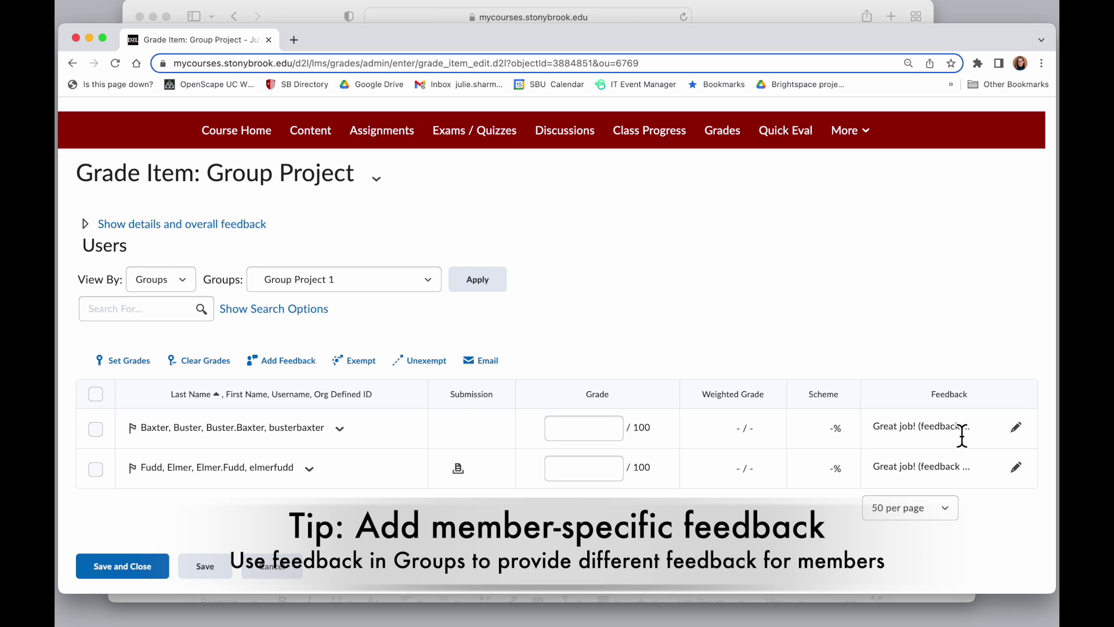
left_click(1017, 433)
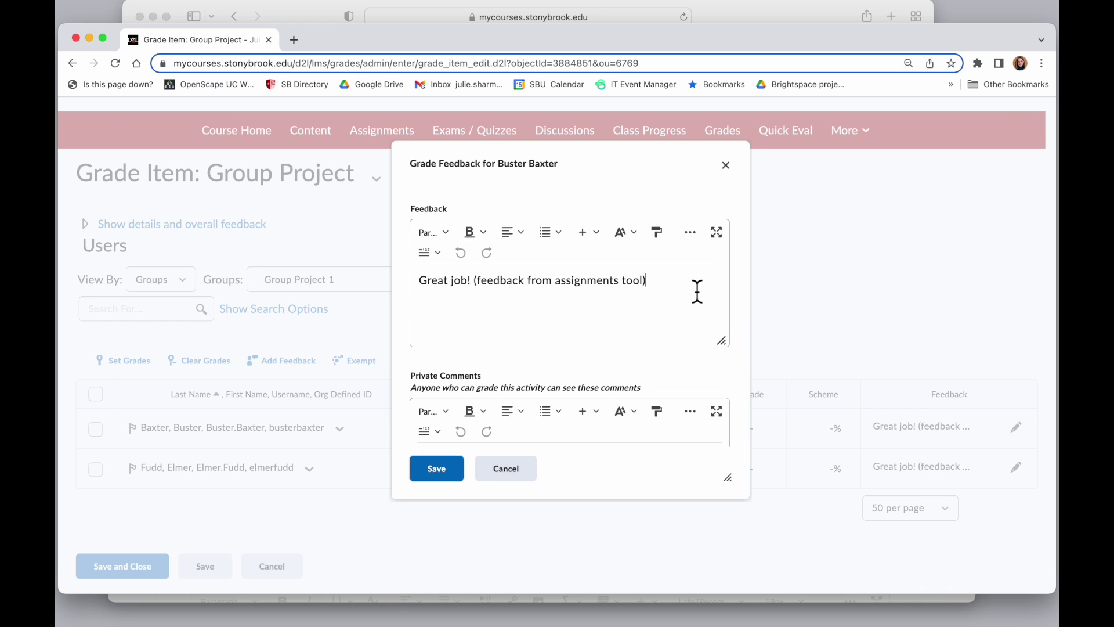
key("Return")
type("Great slides!")
left_click(444, 470)
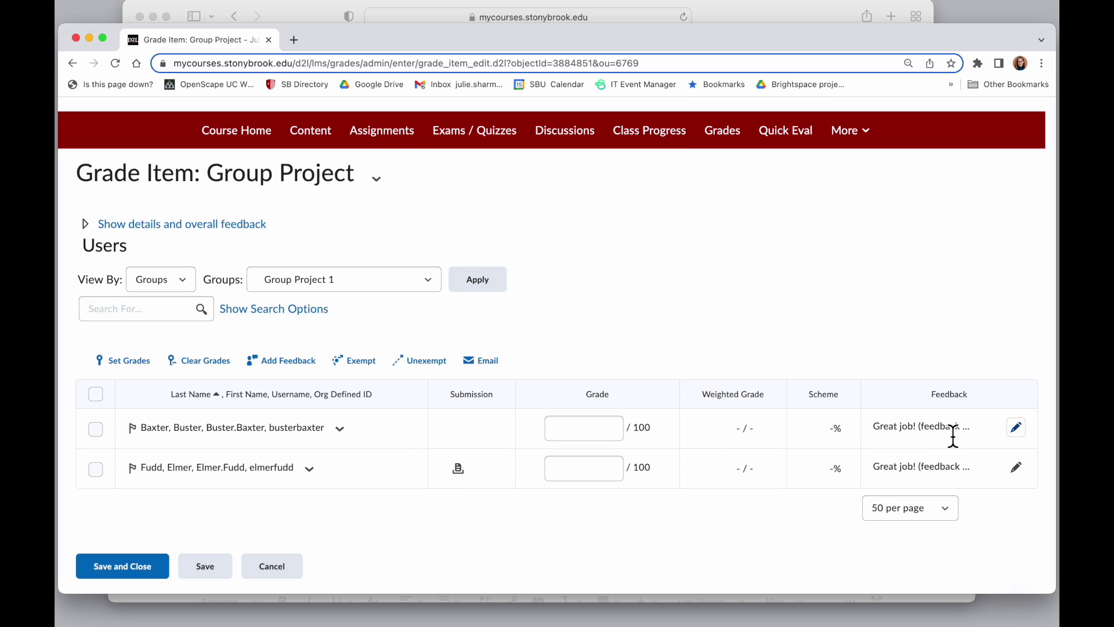
Step: Type grades 90 and 95 for the first and second members
left_click(584, 428)
type("90")
left_click(604, 468)
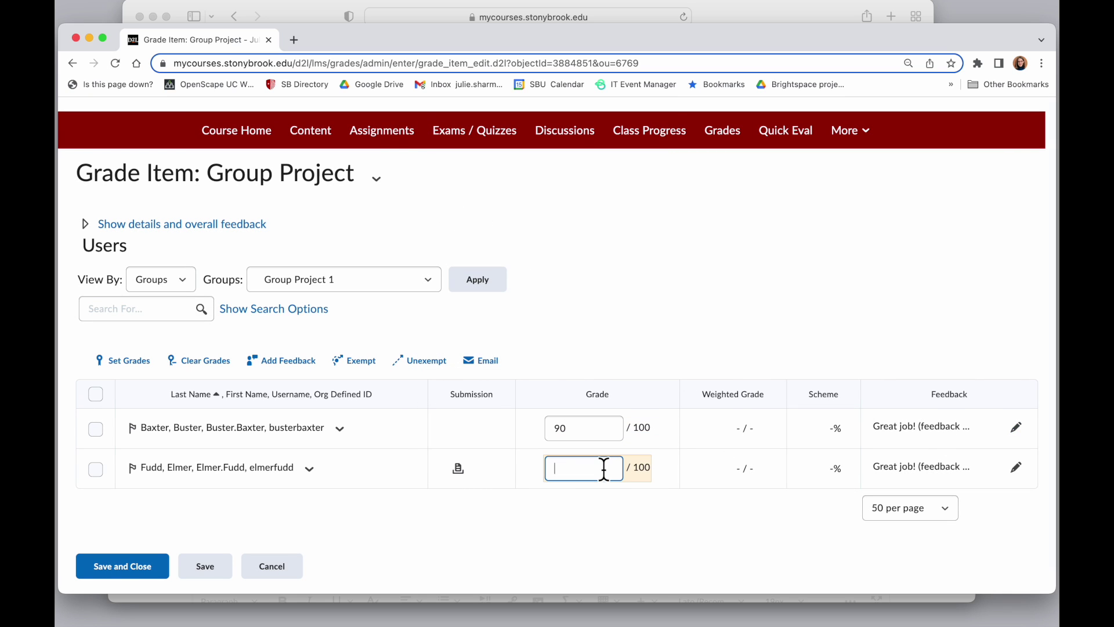
type("95")
left_click(598, 514)
left_click(605, 467)
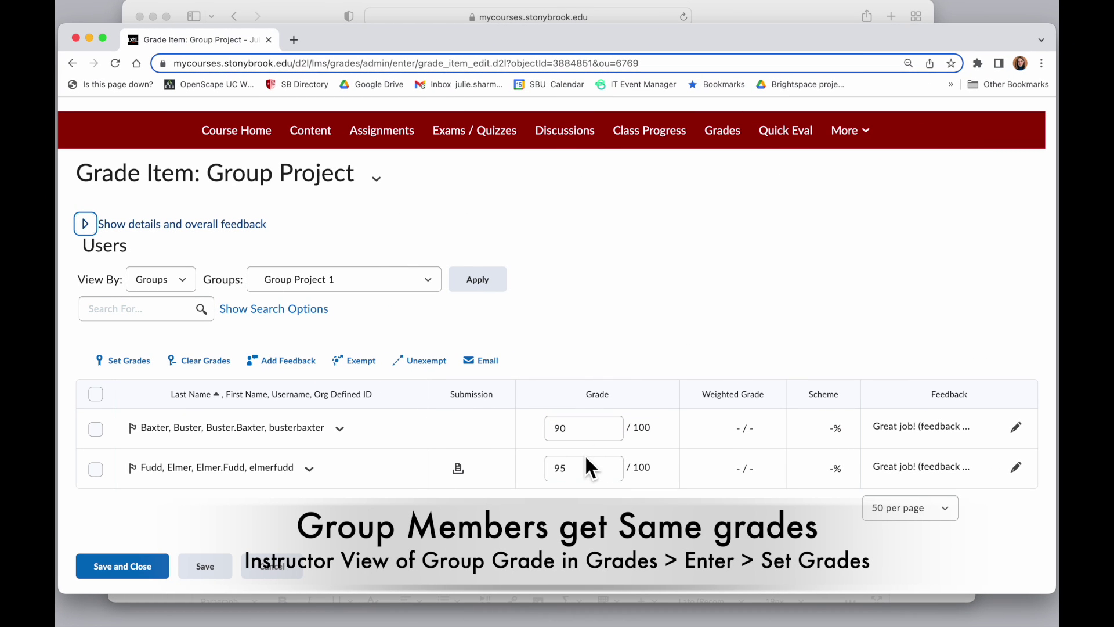
left_click(571, 436)
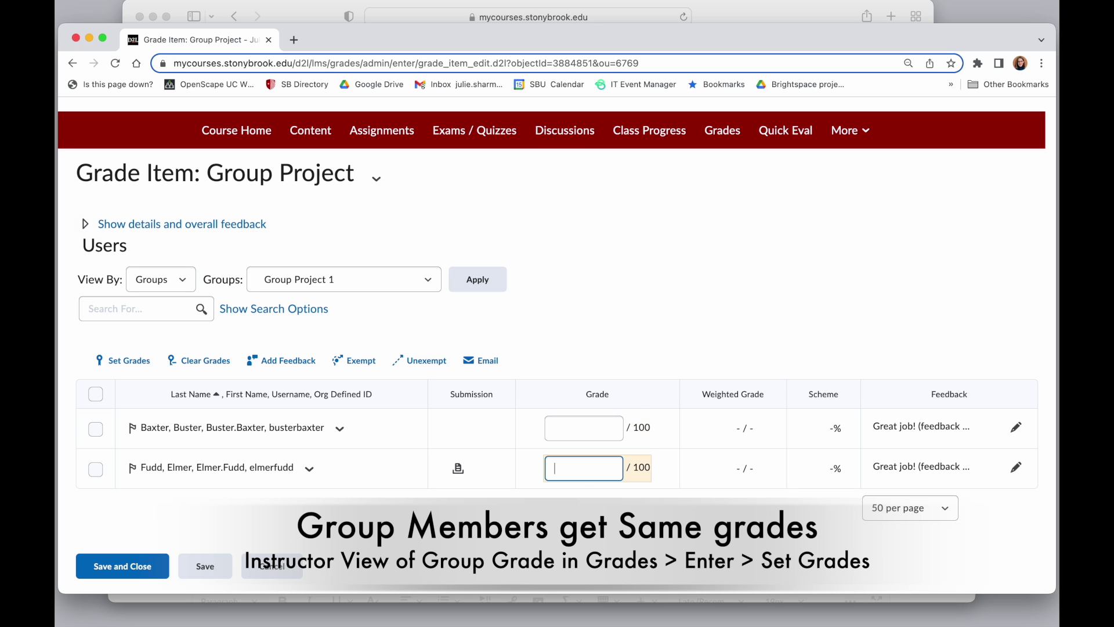
Step: Select both members, apply 90 with Set Grades, and choose Save and Close
left_click(96, 394)
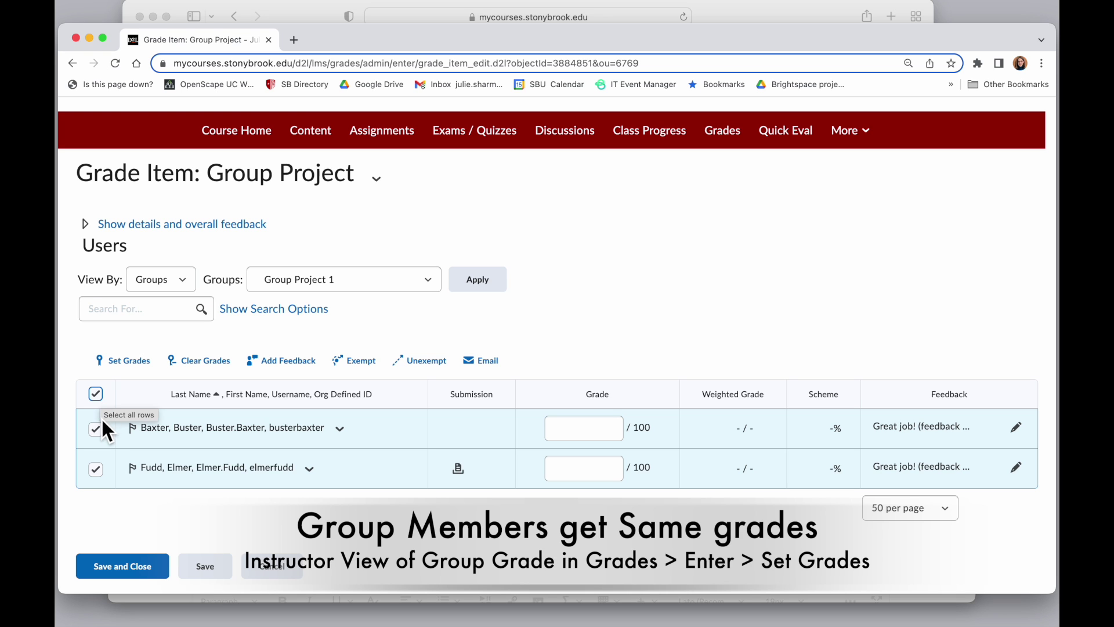
left_click(119, 366)
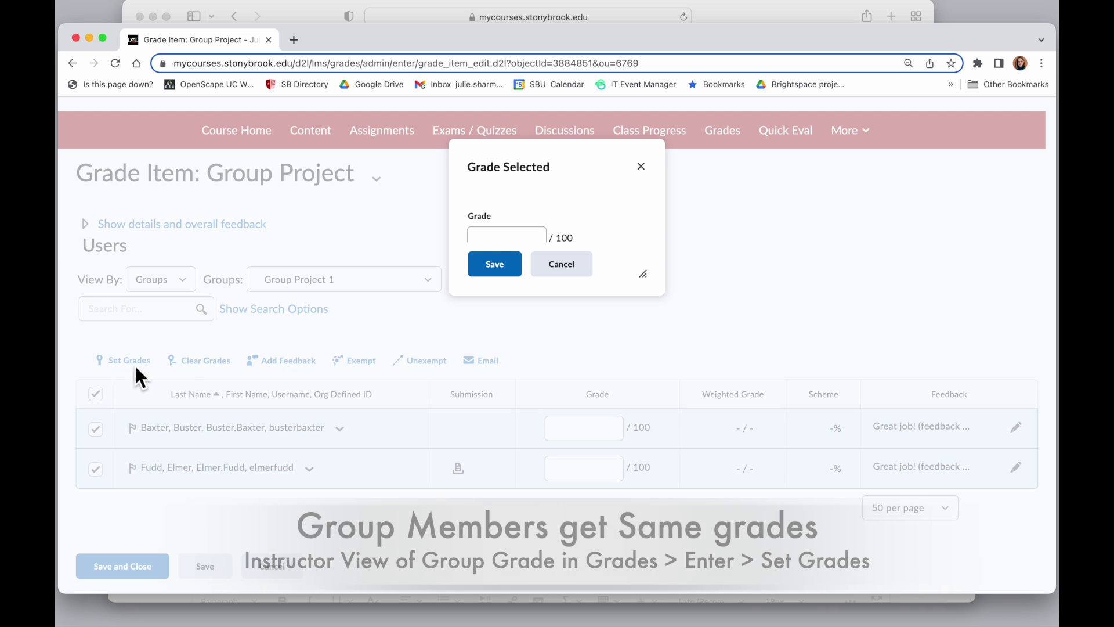
type("90")
left_click(502, 264)
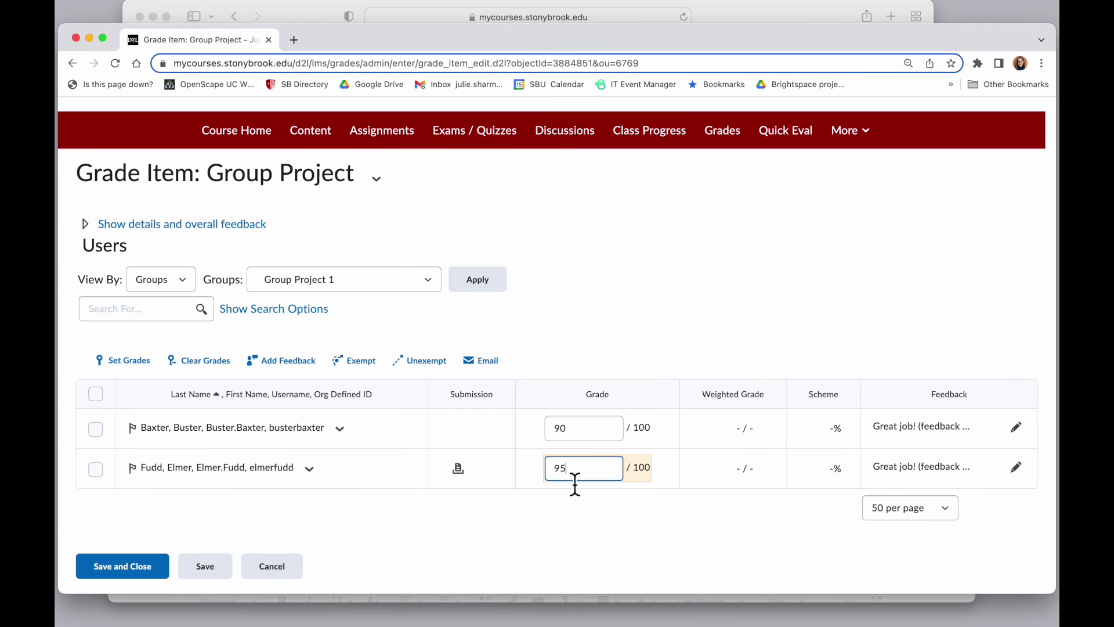
left_click(122, 566)
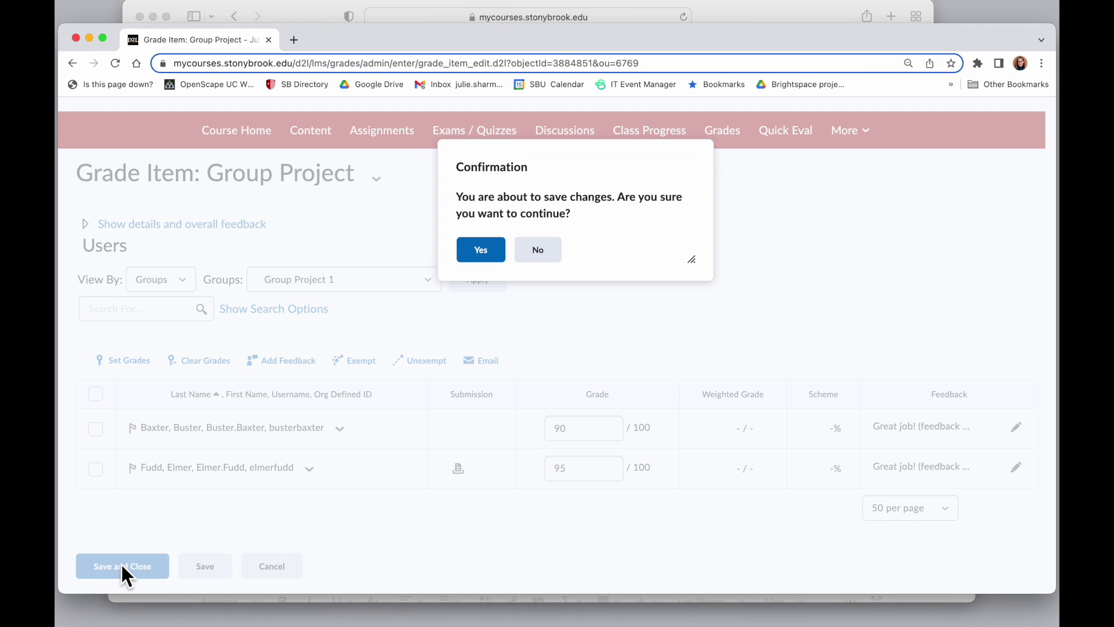
Step: Confirm saving, then verify the student's Grades page shows 95 % for Group Project
left_click(492, 259)
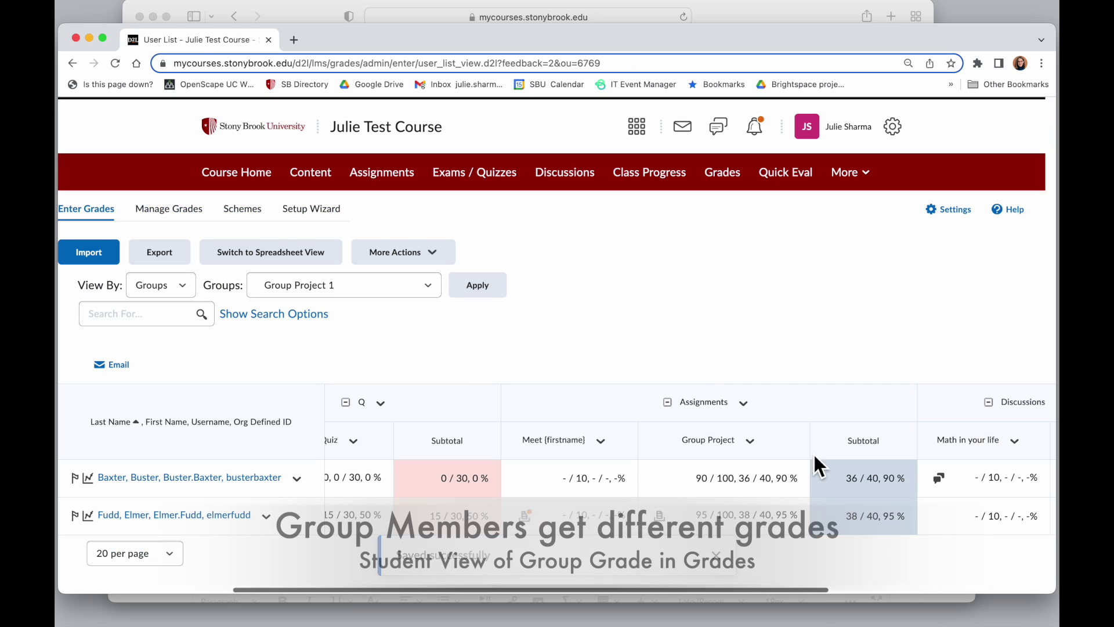
left_click(784, 23)
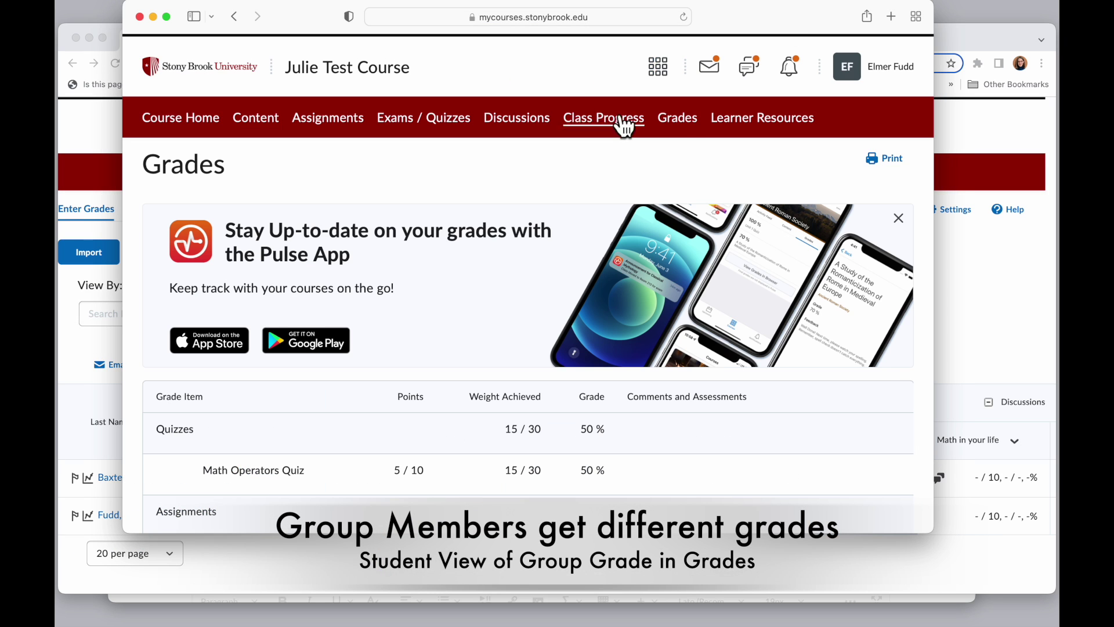
left_click(668, 123)
scroll(505, 400, "down", 5)
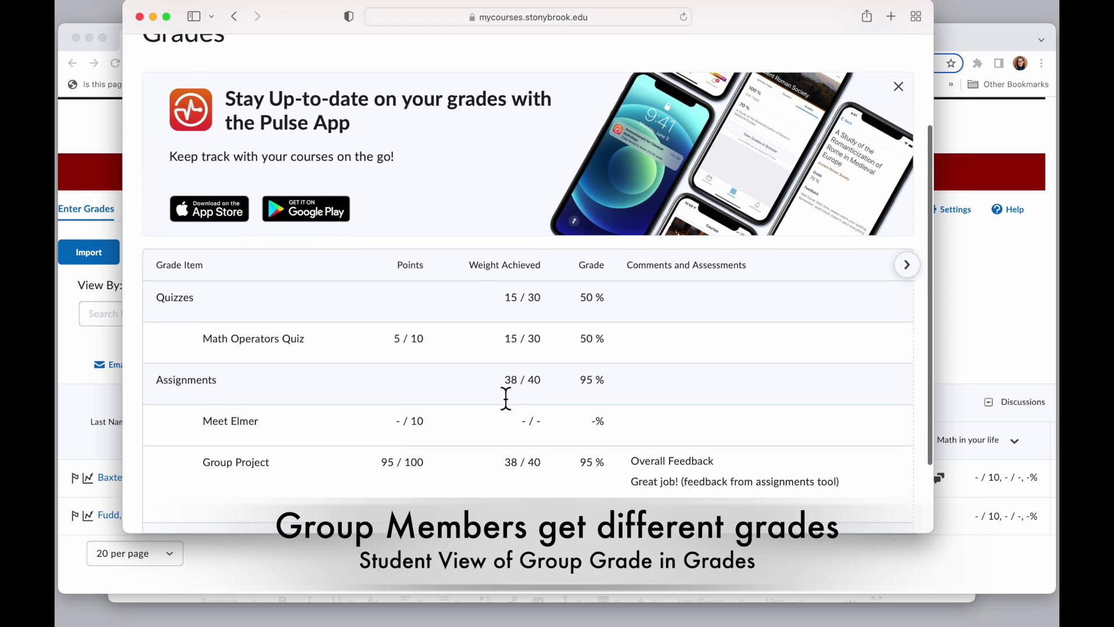
triple_click(597, 402)
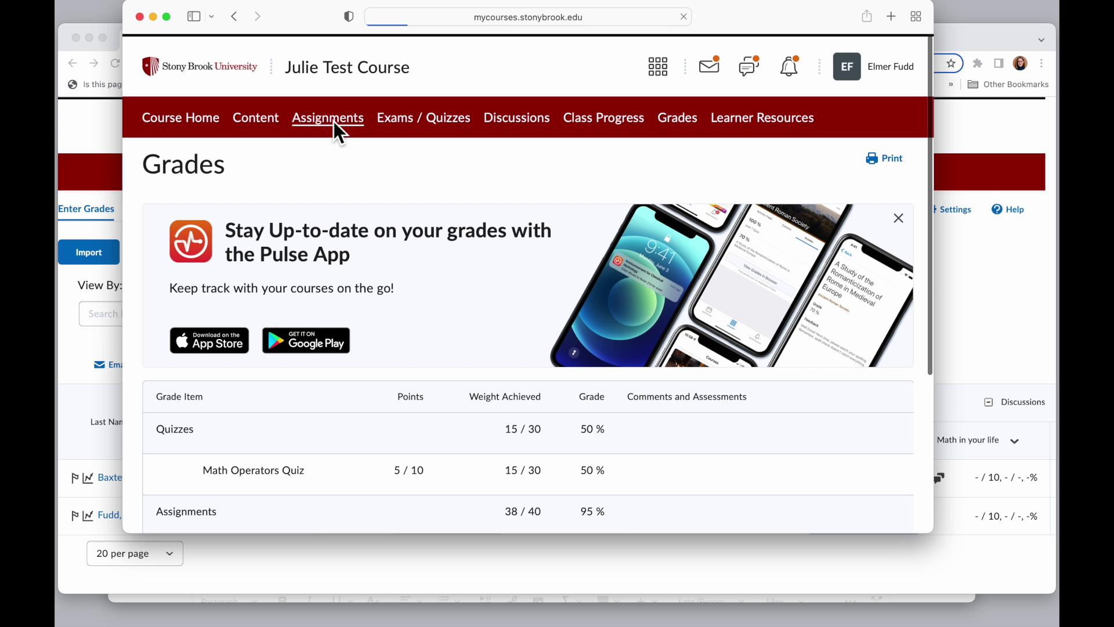
left_click(336, 123)
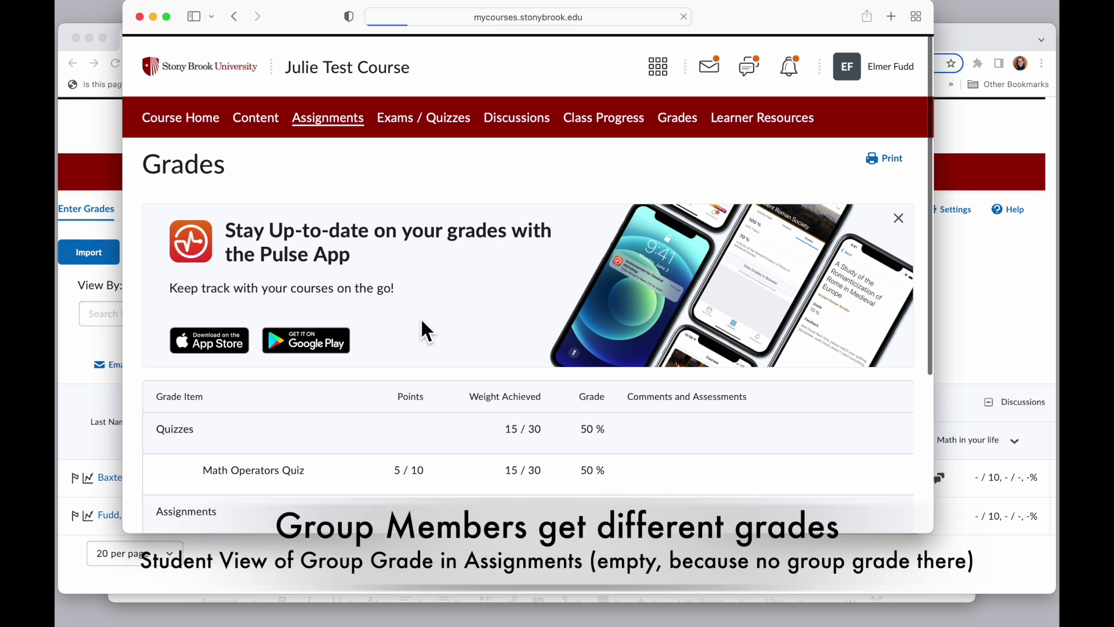
Step: Inspect the still-blank Group Project score on the student's Assignments page
left_click(582, 385)
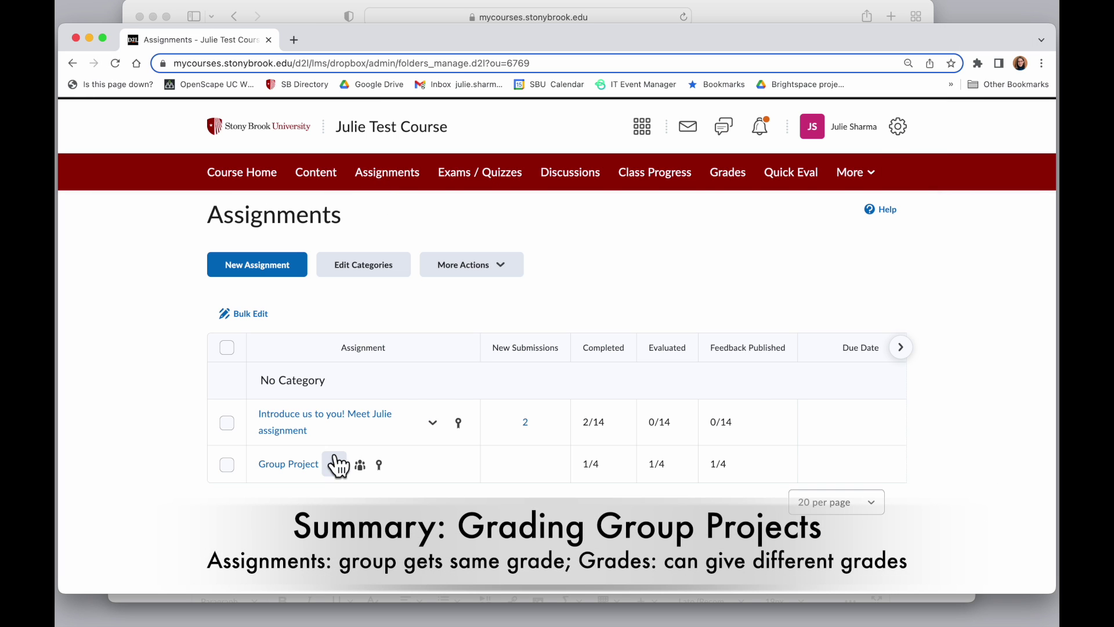
Step: Switch the Enter Grades list to view by groups and apply
left_click(336, 465)
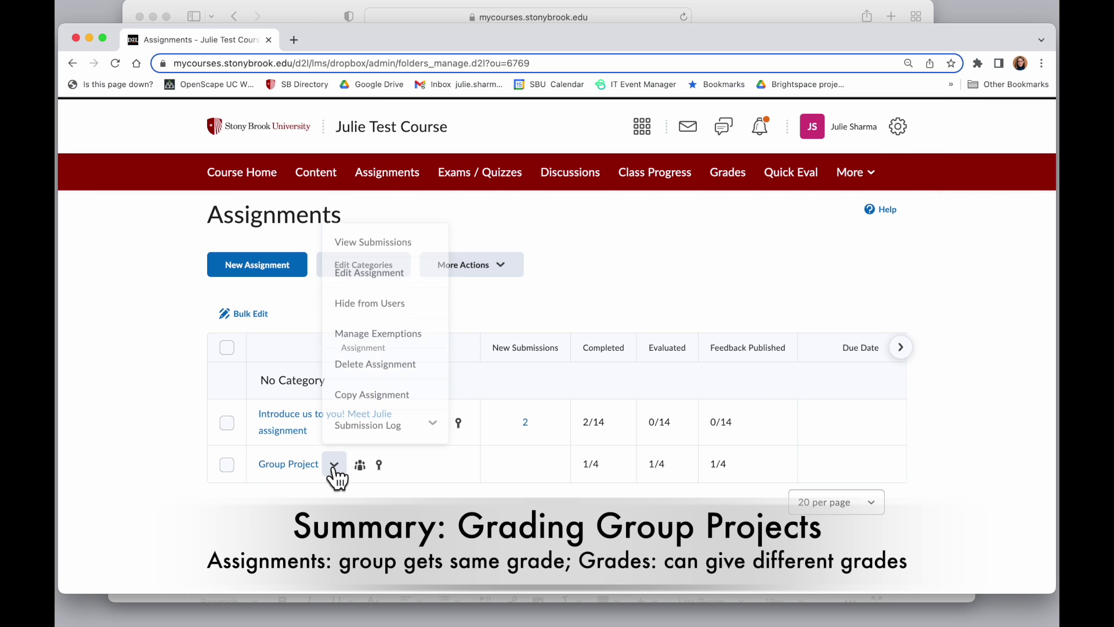
left_click(393, 239)
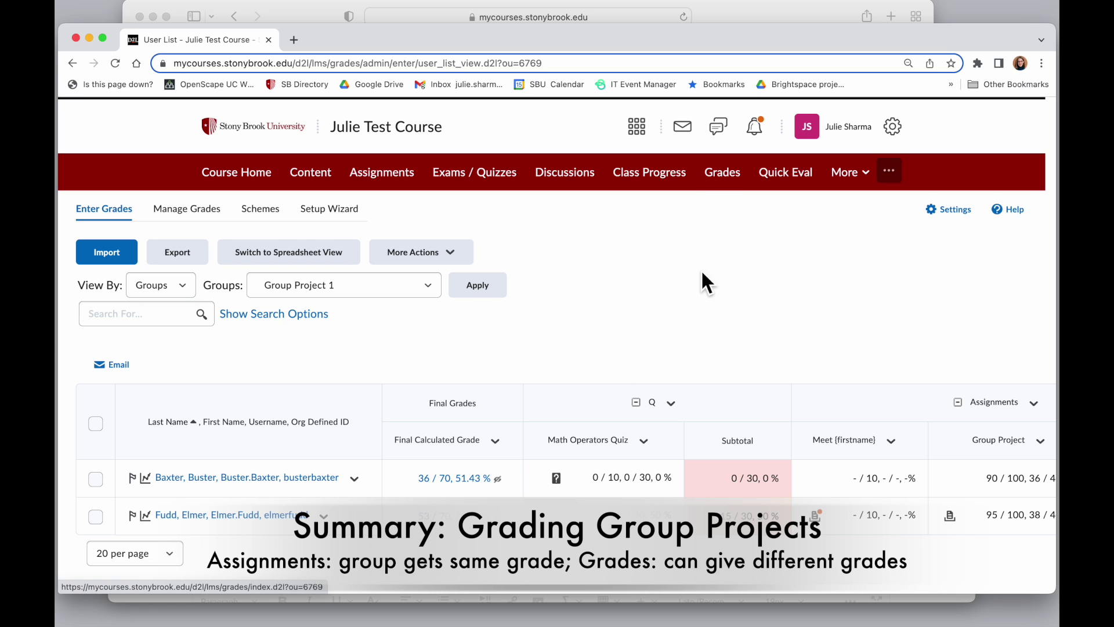
left_click(180, 293)
left_click(174, 287)
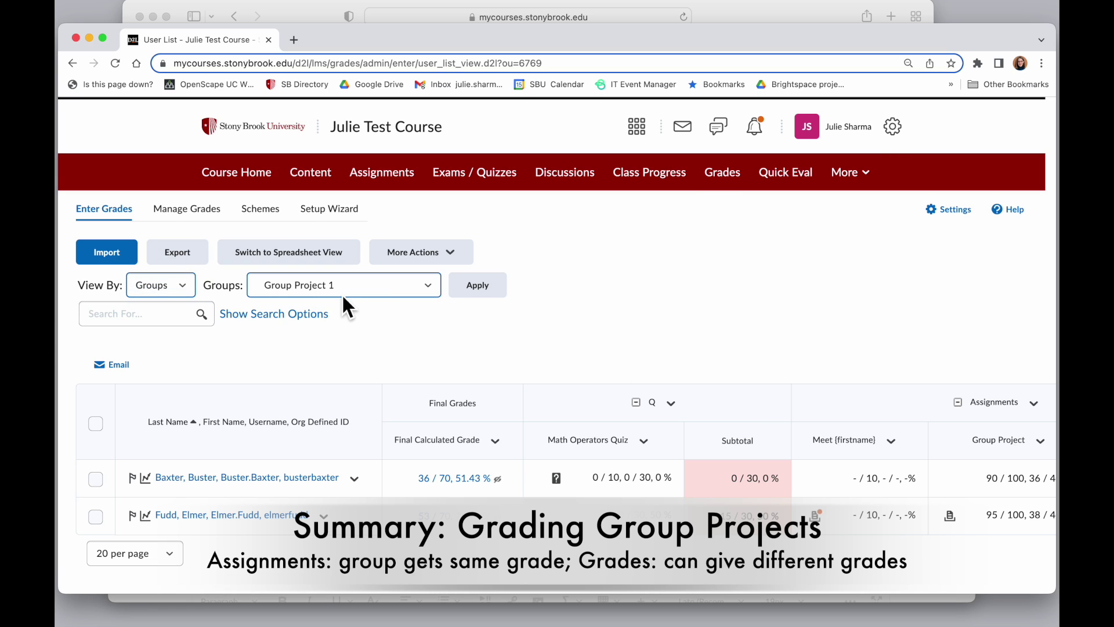
left_click(477, 287)
Step: Open the Group Project column's grade entry showing members graded 90 and 95
scroll(917, 481, "right", 5)
scroll(918, 481, "right", 1)
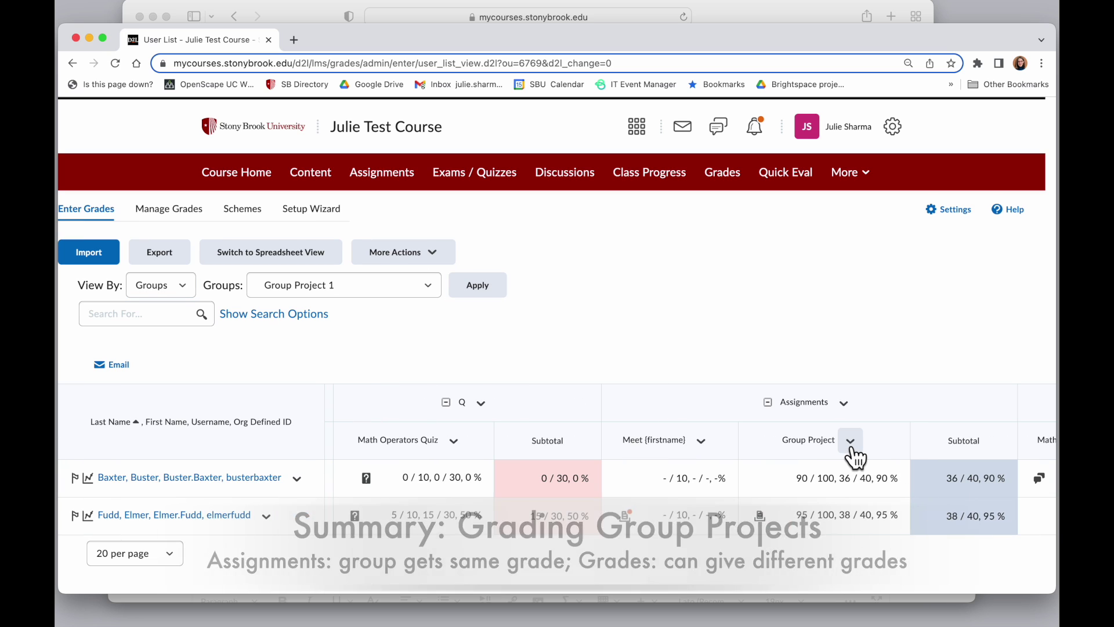
left_click(852, 442)
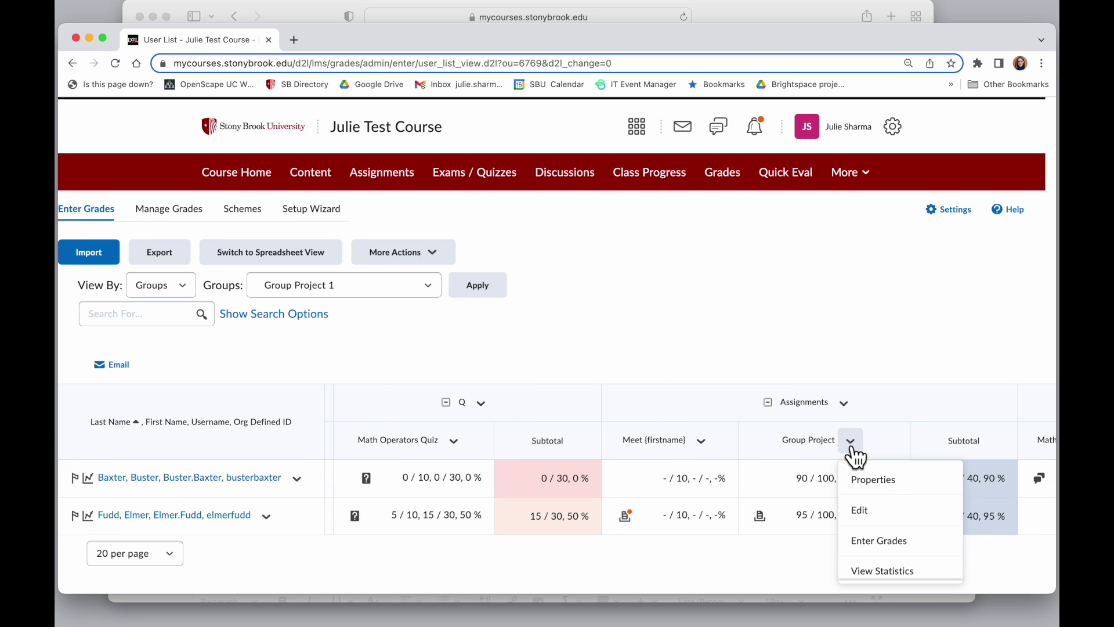
left_click(900, 542)
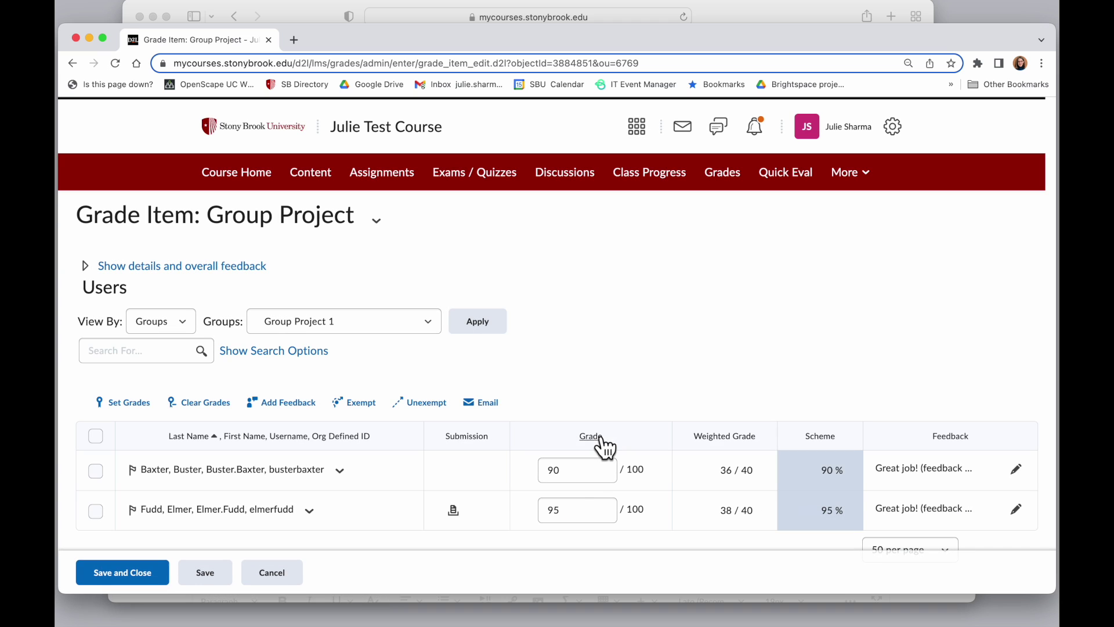